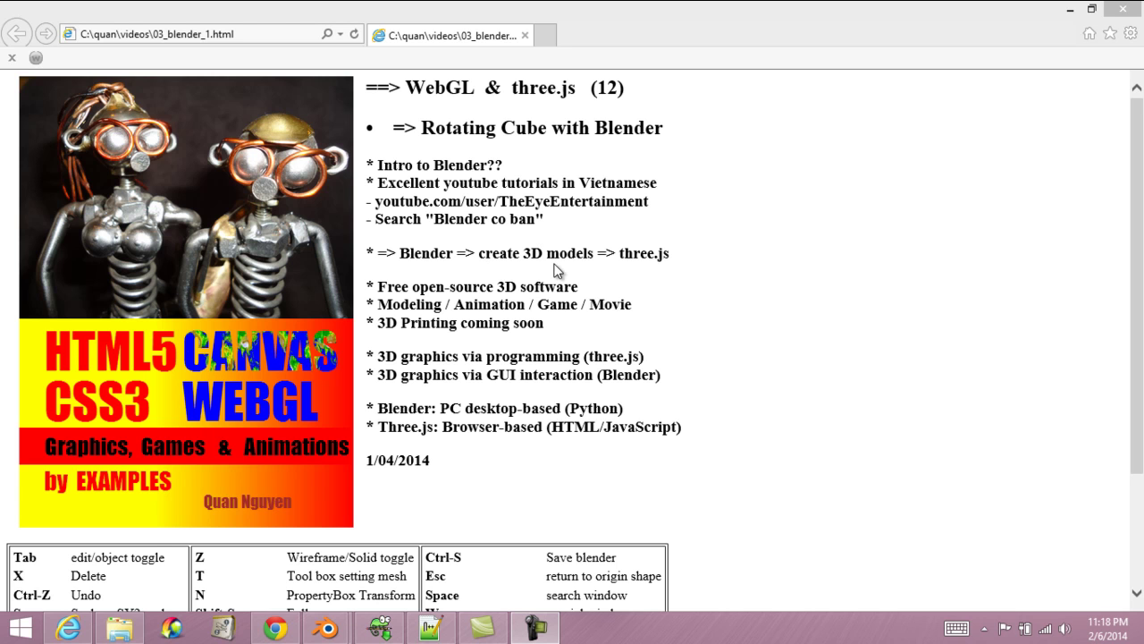
Step: Scale the default cube uniformly by 2 so it reads 2.000 on X, Y and Z
left_click(278, 630)
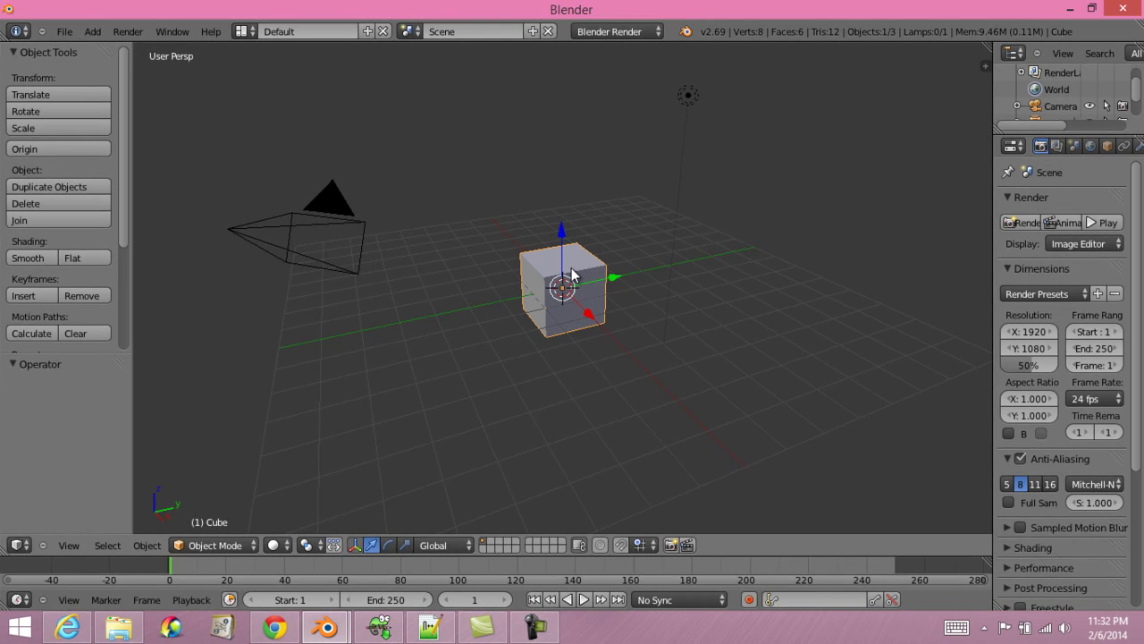
key("s")
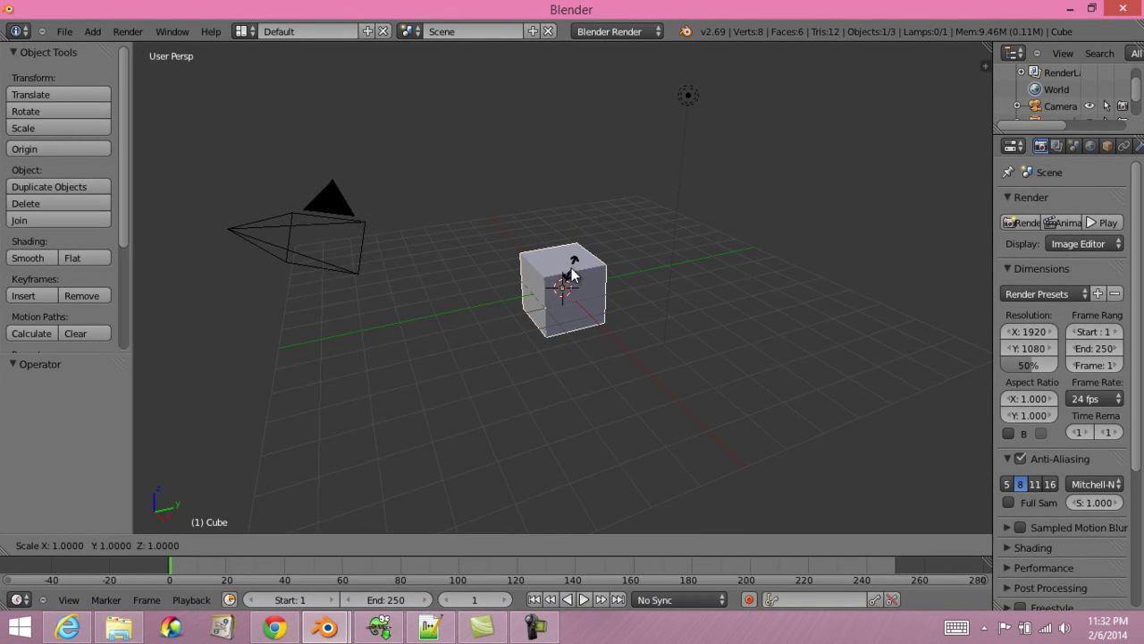
type("2")
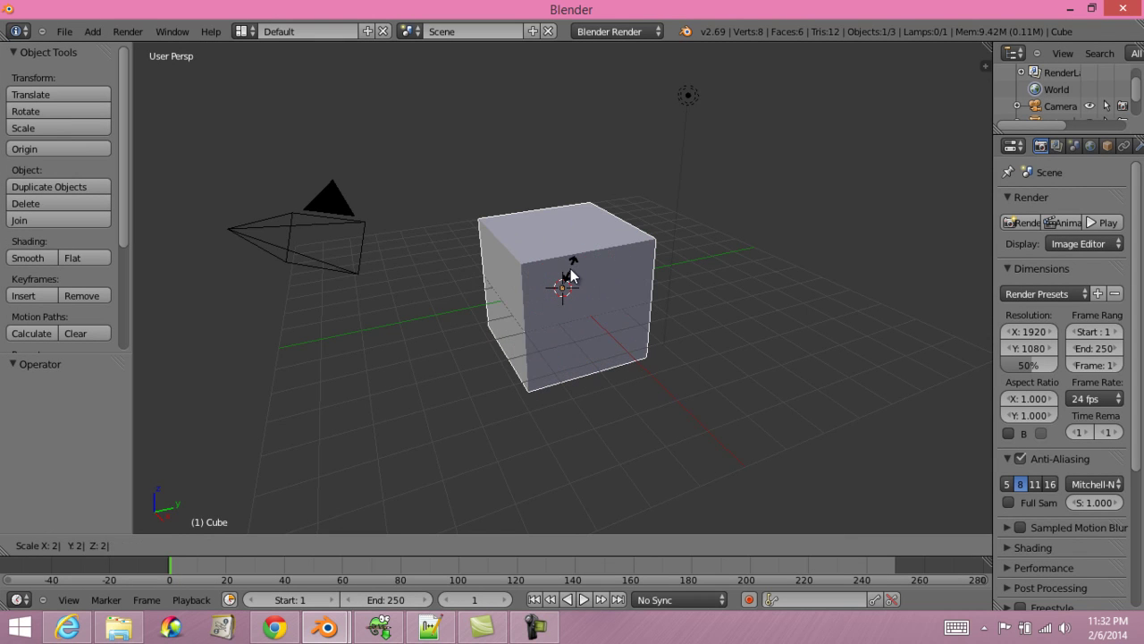
key("Return")
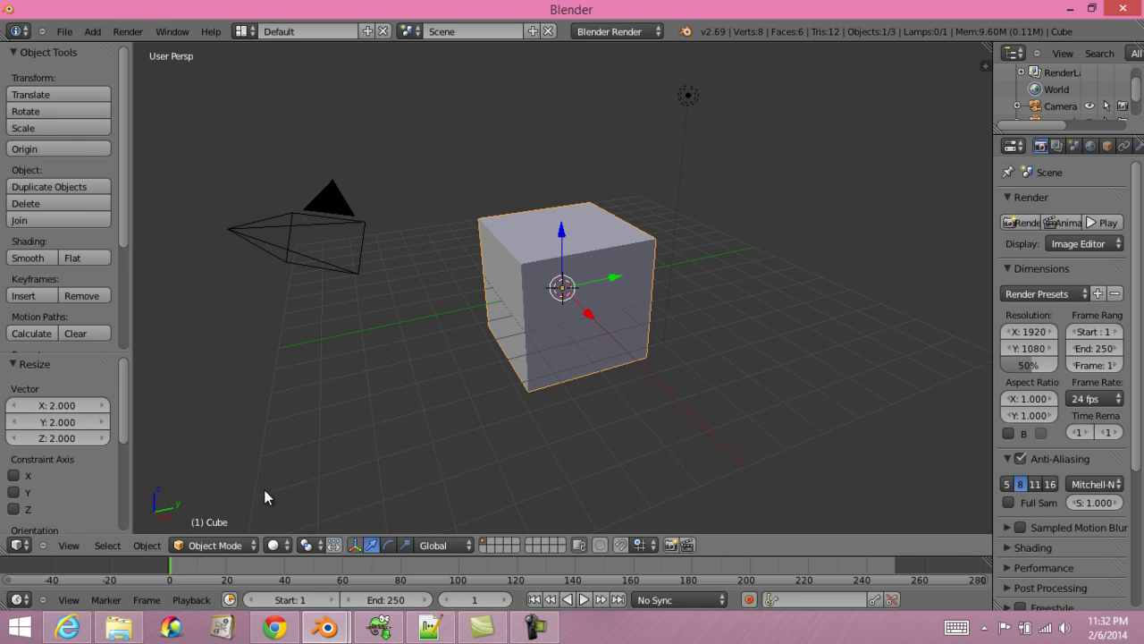
Step: Enter Edit Mode with face select and select only the cube's front face
left_click(255, 550)
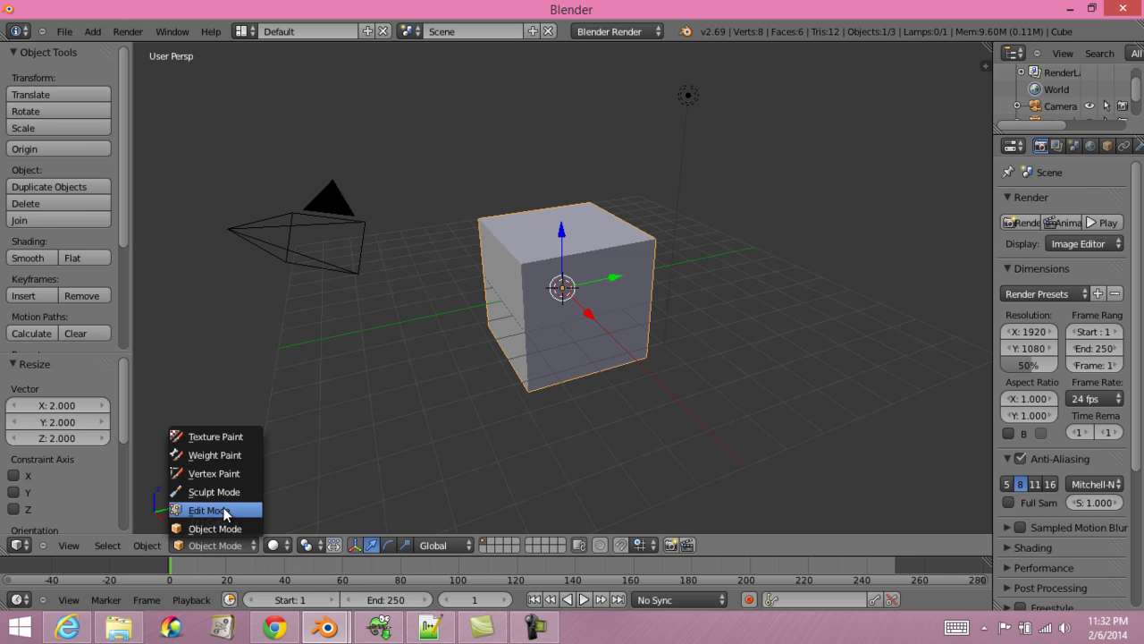
left_click(224, 511)
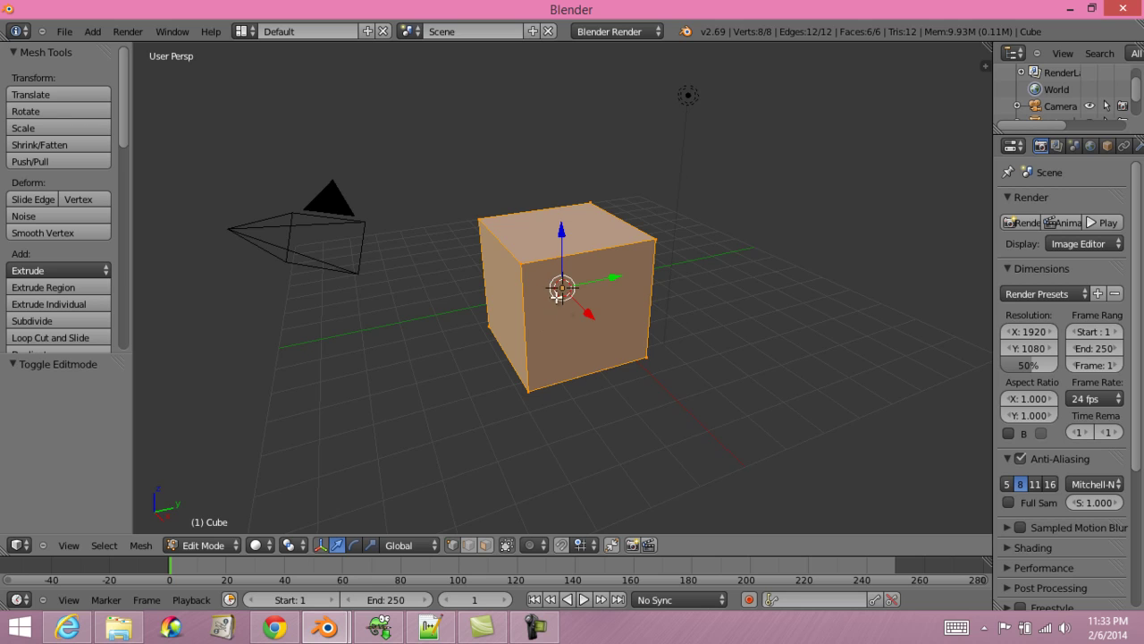
left_click(487, 545, "shift")
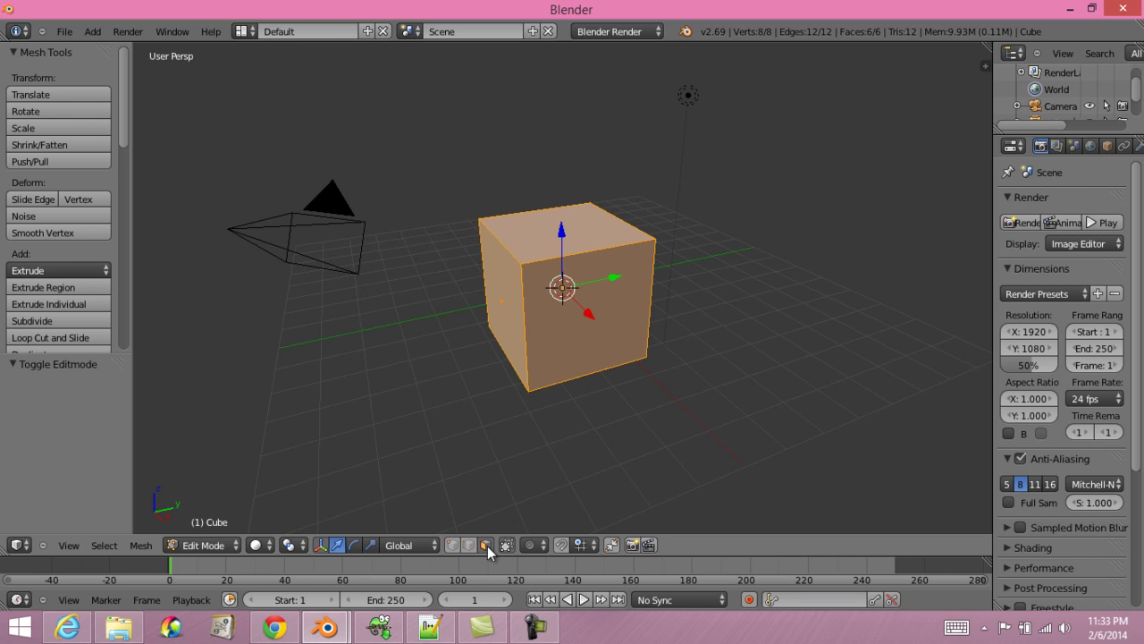
right_click(586, 307)
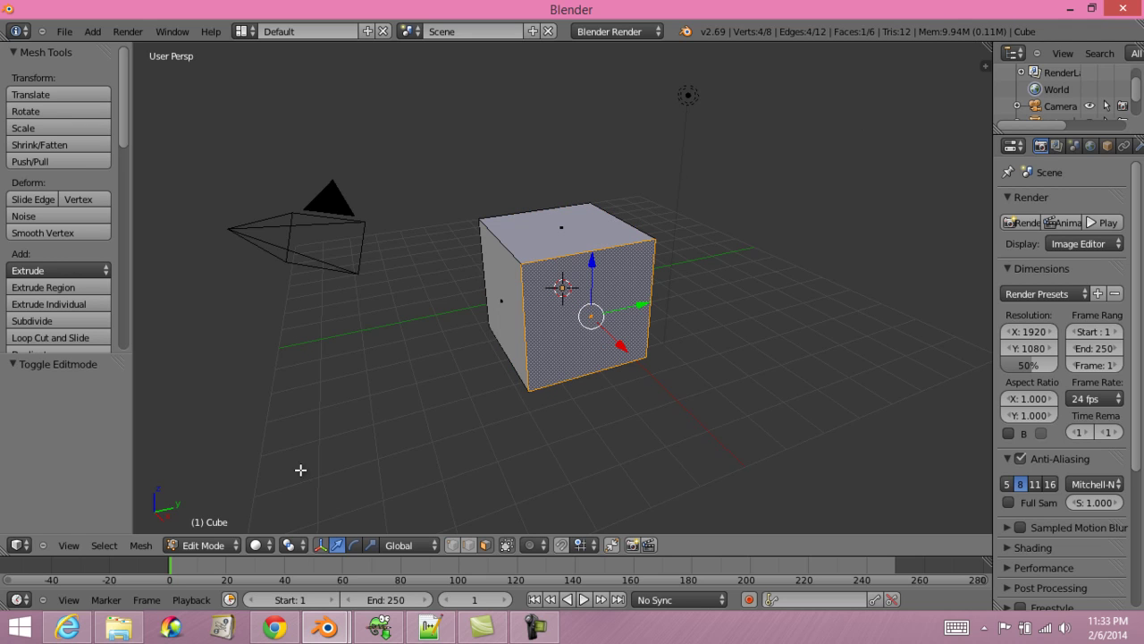
Step: Switch viewport shading to Texture and split the 3D view into two side-by-side viewports
left_click(267, 550)
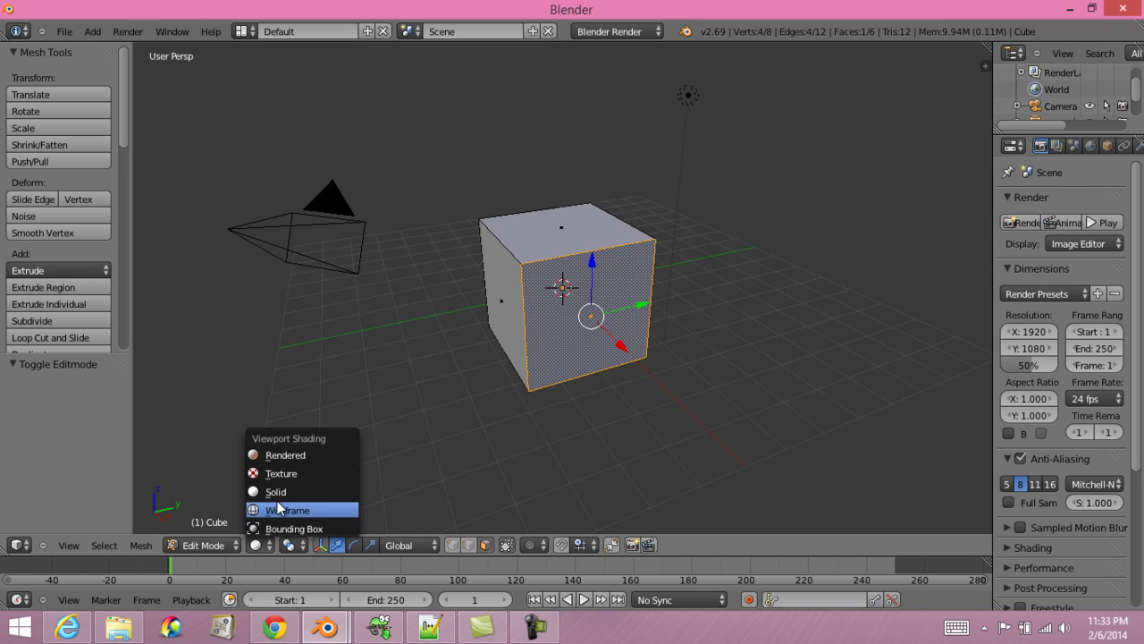
left_click(282, 475)
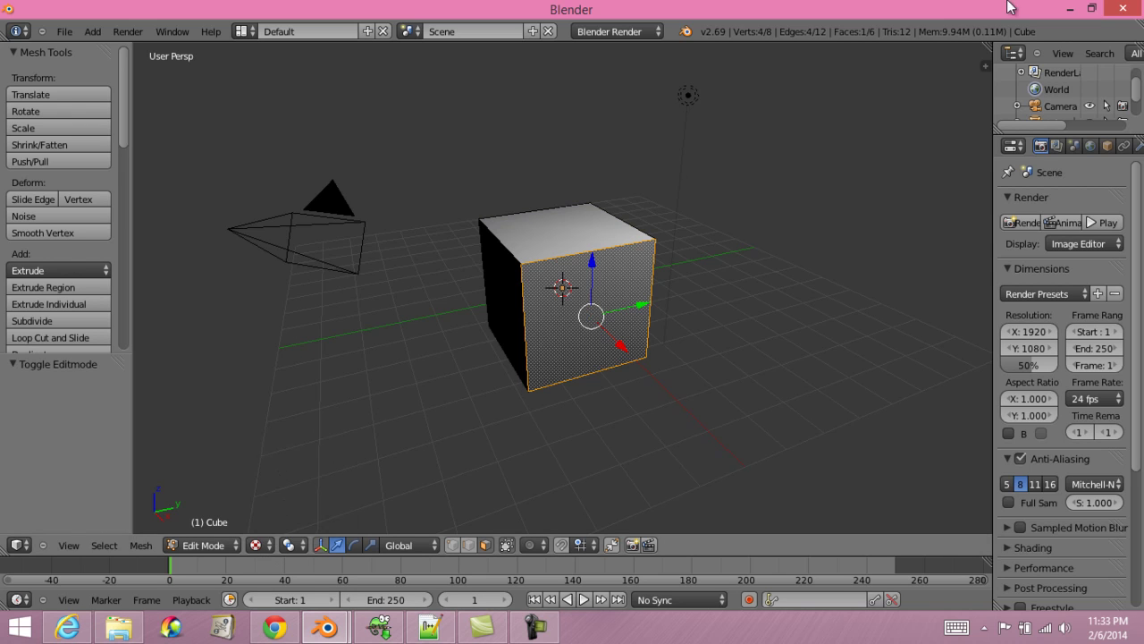
left_click_drag(986, 48, 536, 122)
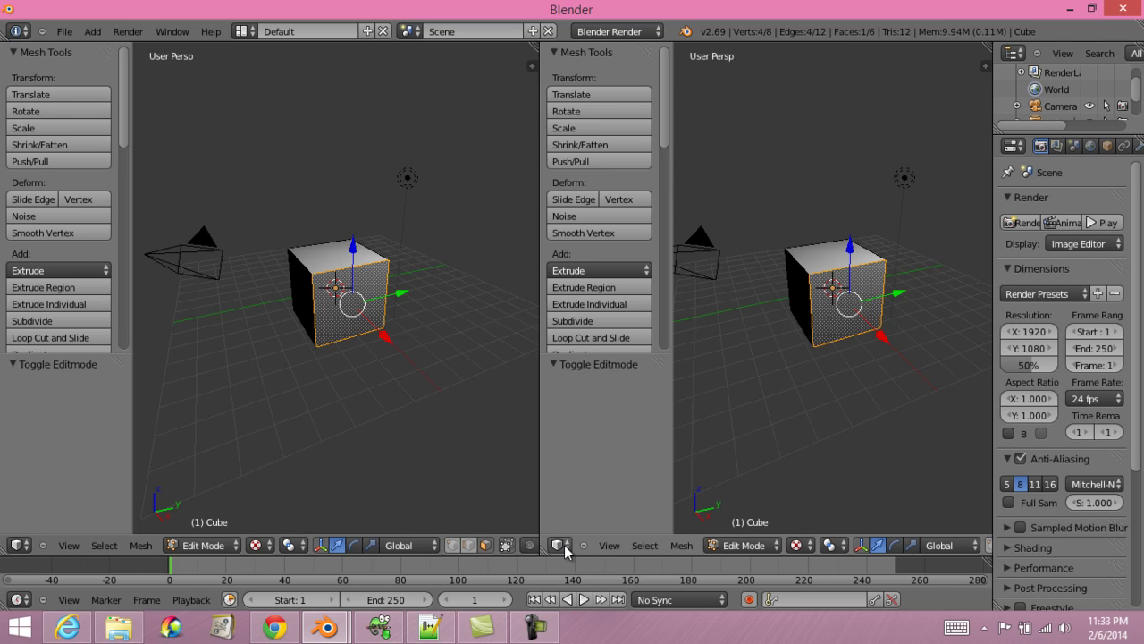
Step: Make the right view a UV/Image Editor, apply C:\images\pic2.png to the front face, then select the top face
left_click(564, 550)
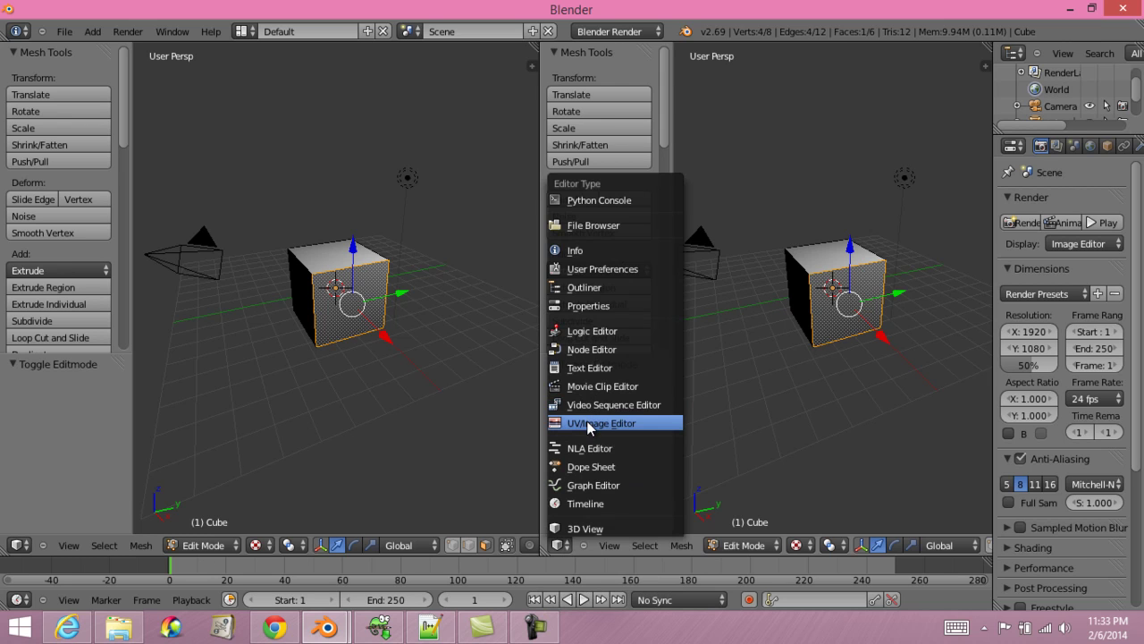
left_click(589, 426)
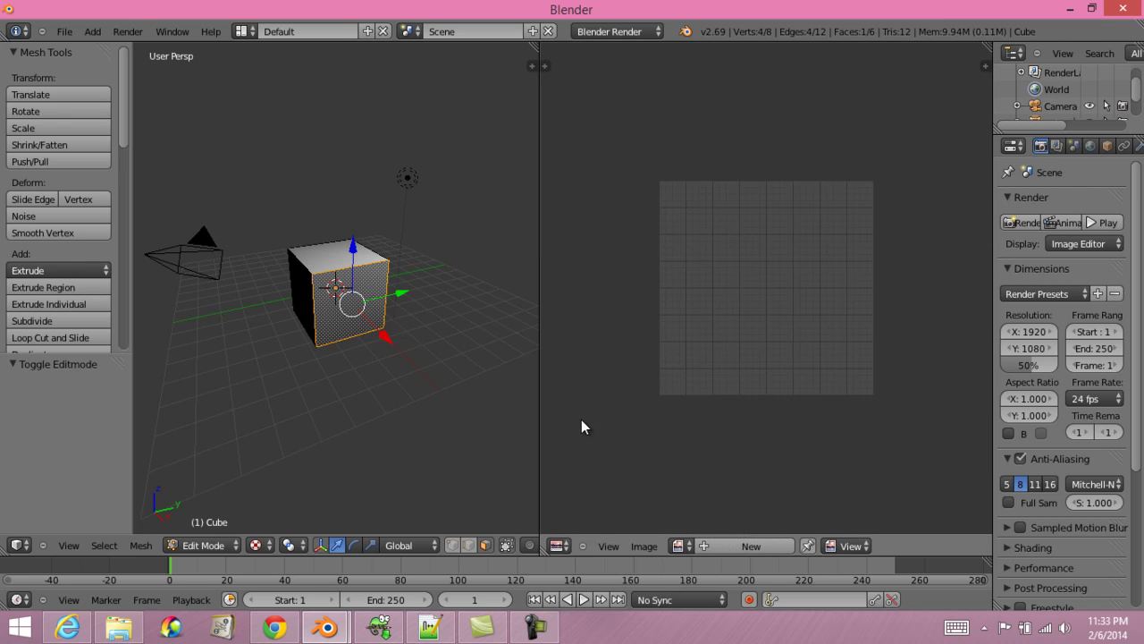
left_click(647, 545)
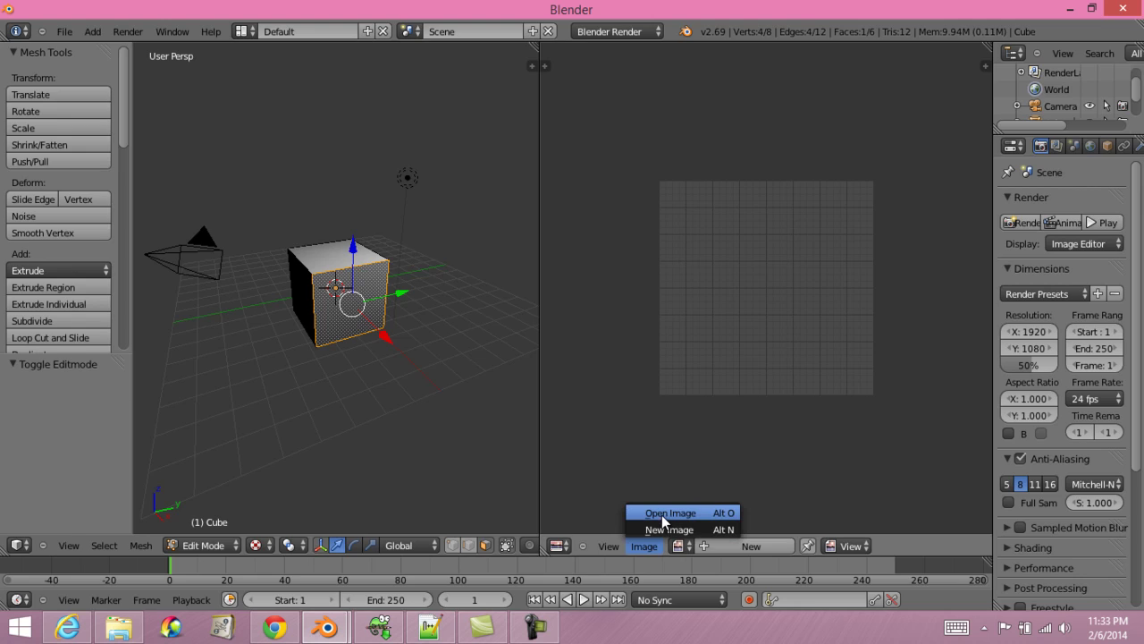
left_click(660, 514)
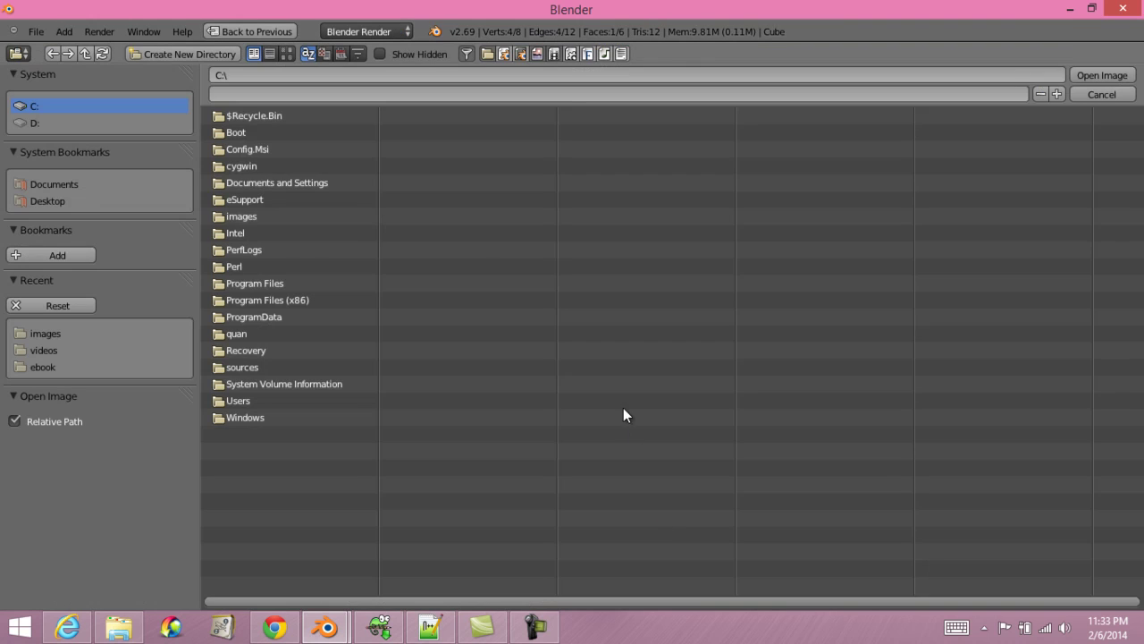
left_click(241, 215)
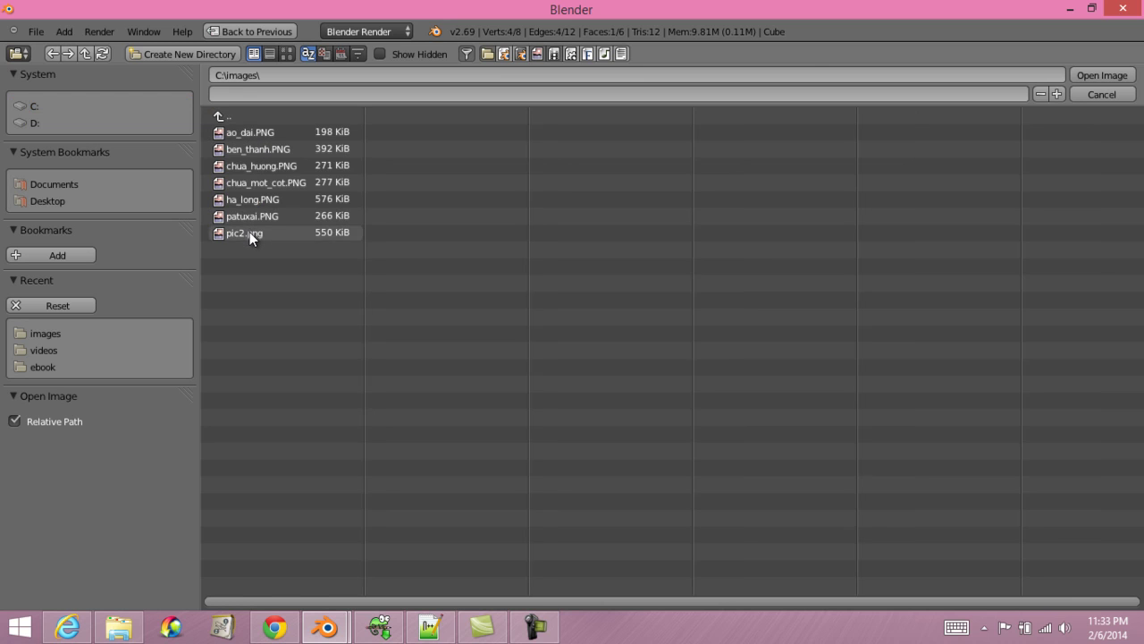
left_click(249, 231)
left_click(1086, 75)
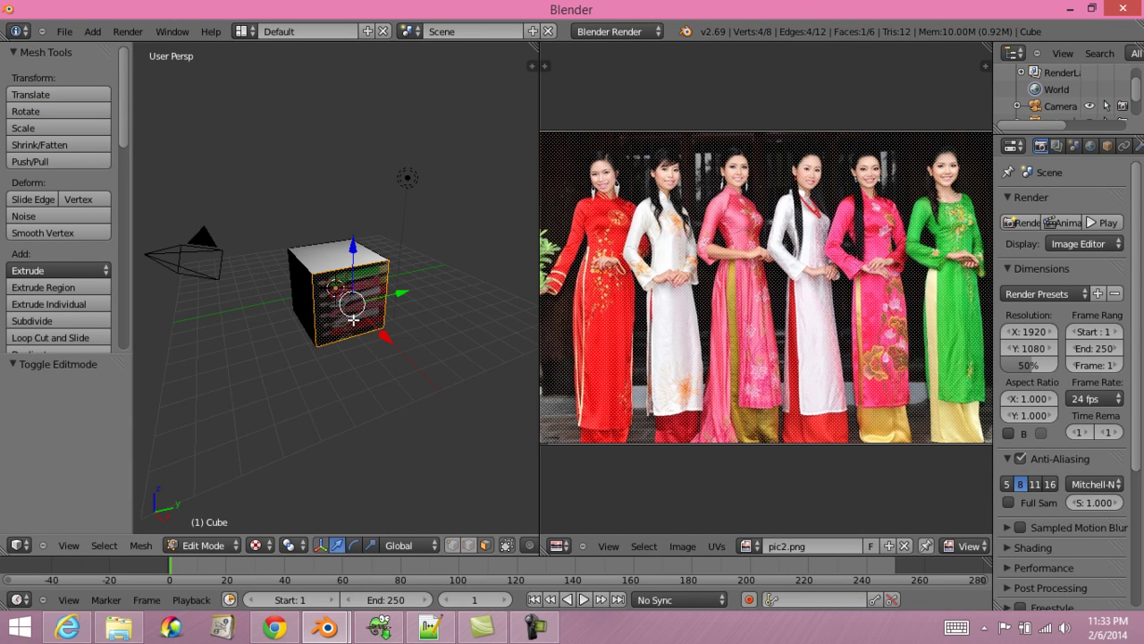
scroll(367, 302, "up", 3)
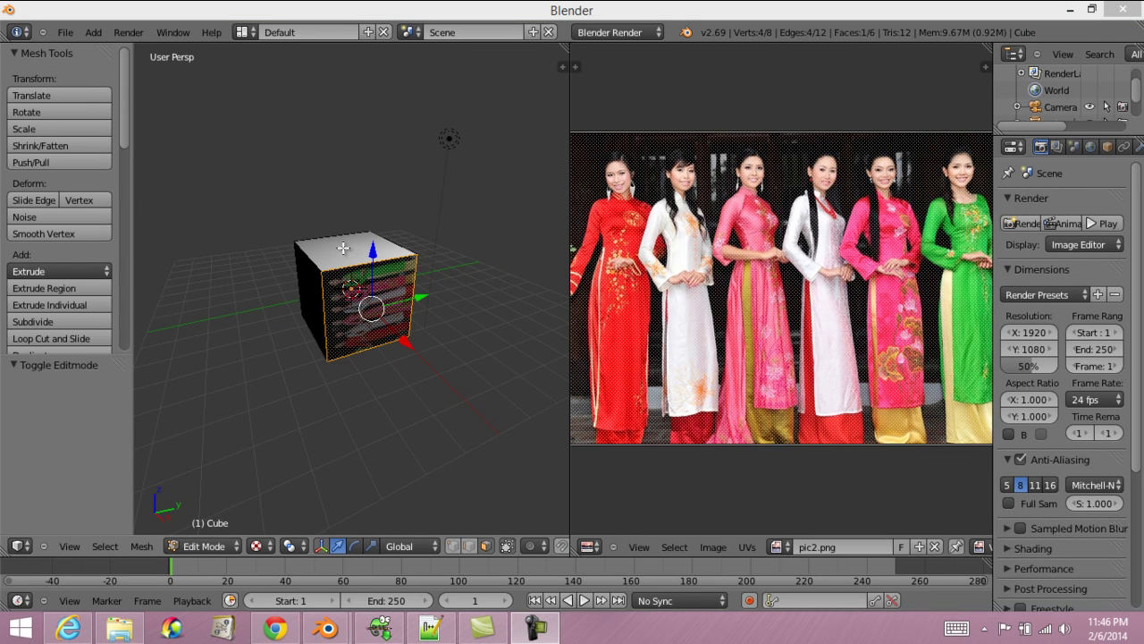
right_click(335, 251)
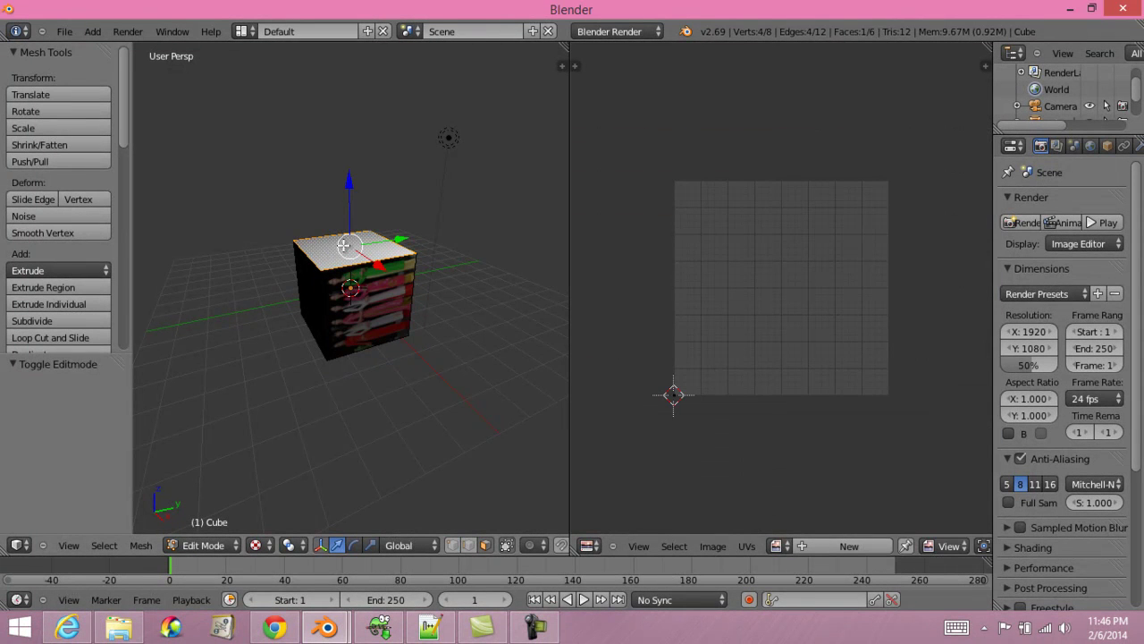
Step: Load C:\images\ben_thanh.PNG onto the top face and unwrap it to fit the photo
left_click(713, 545)
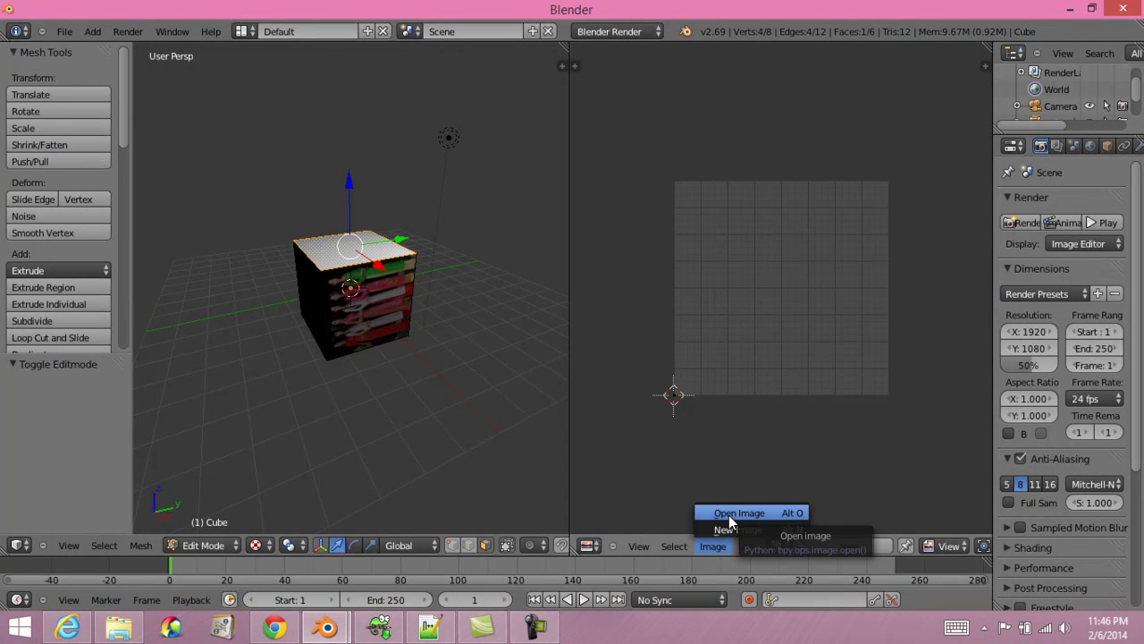
left_click(729, 513)
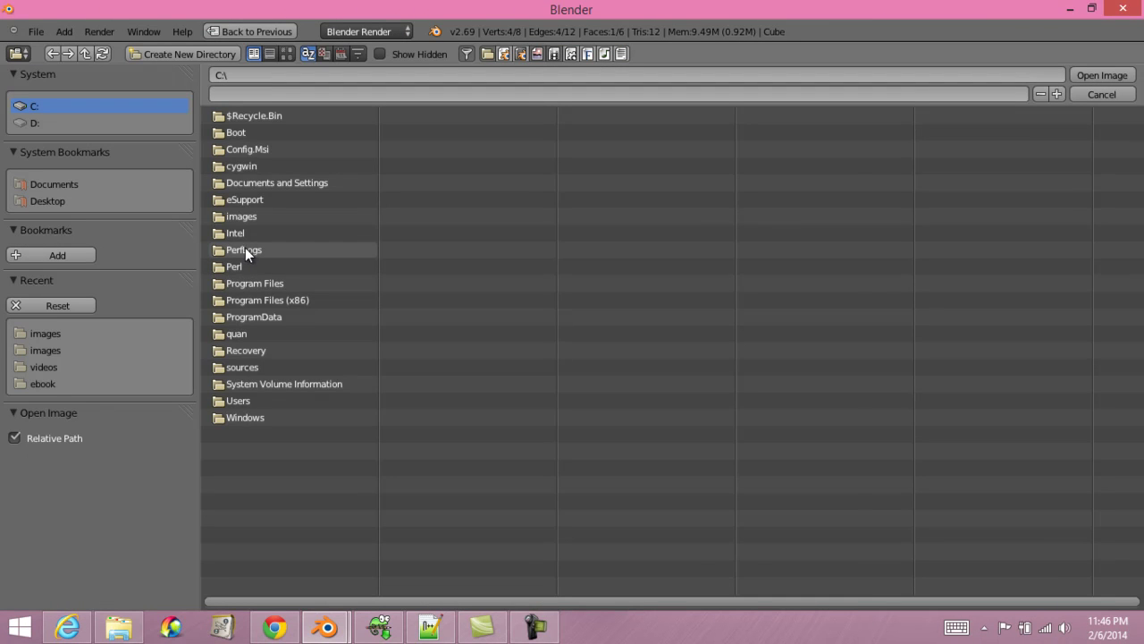
left_click(234, 216)
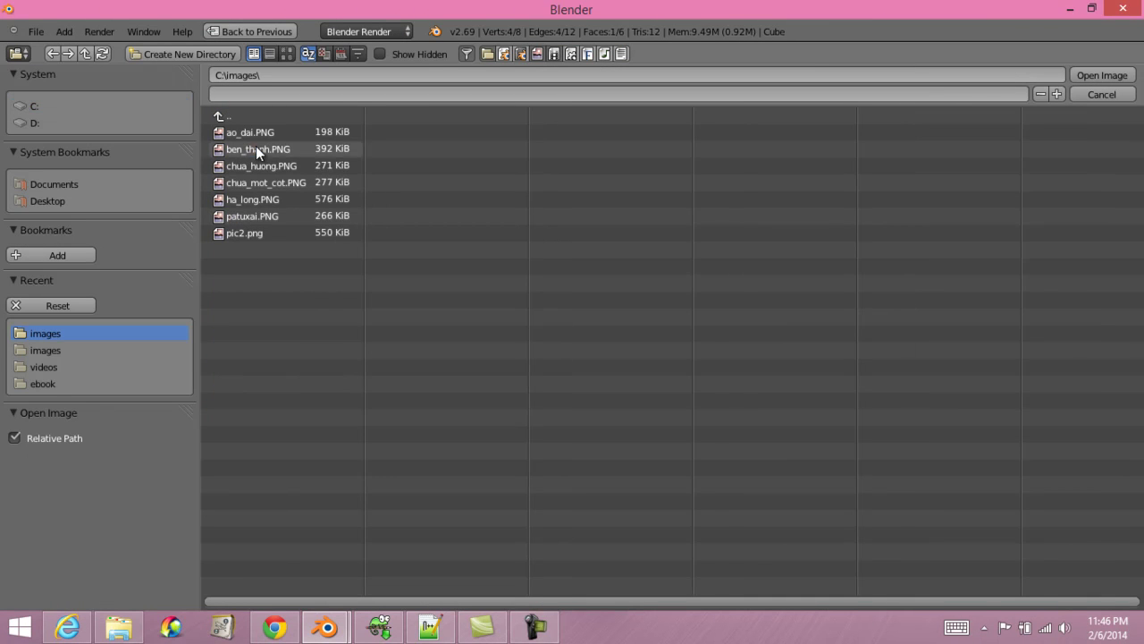
left_click(255, 148)
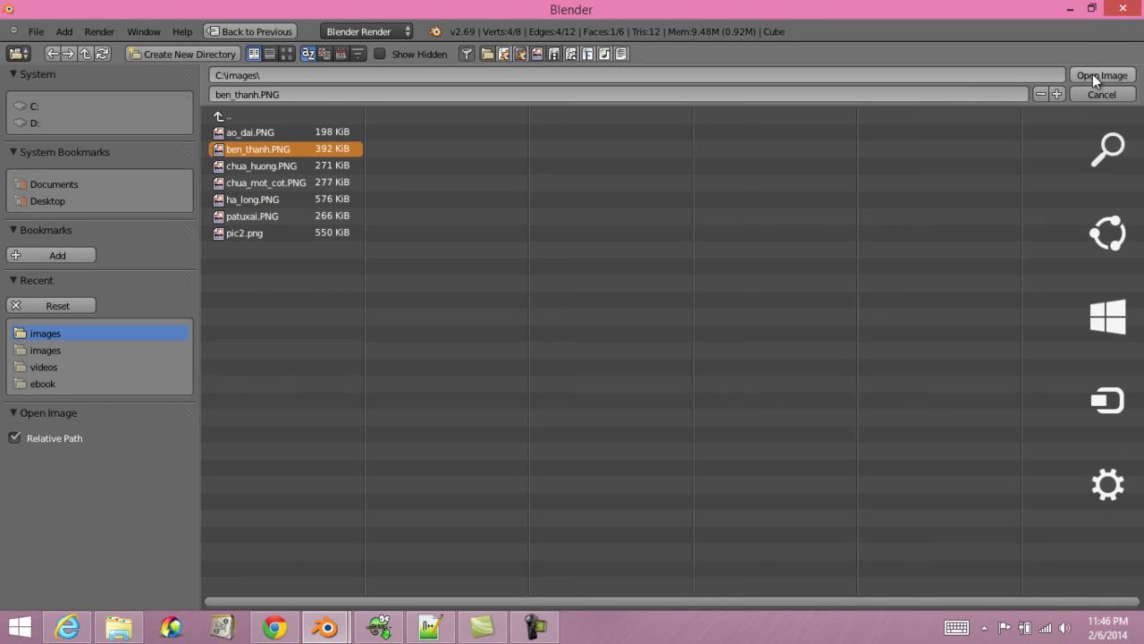
left_click(1094, 75)
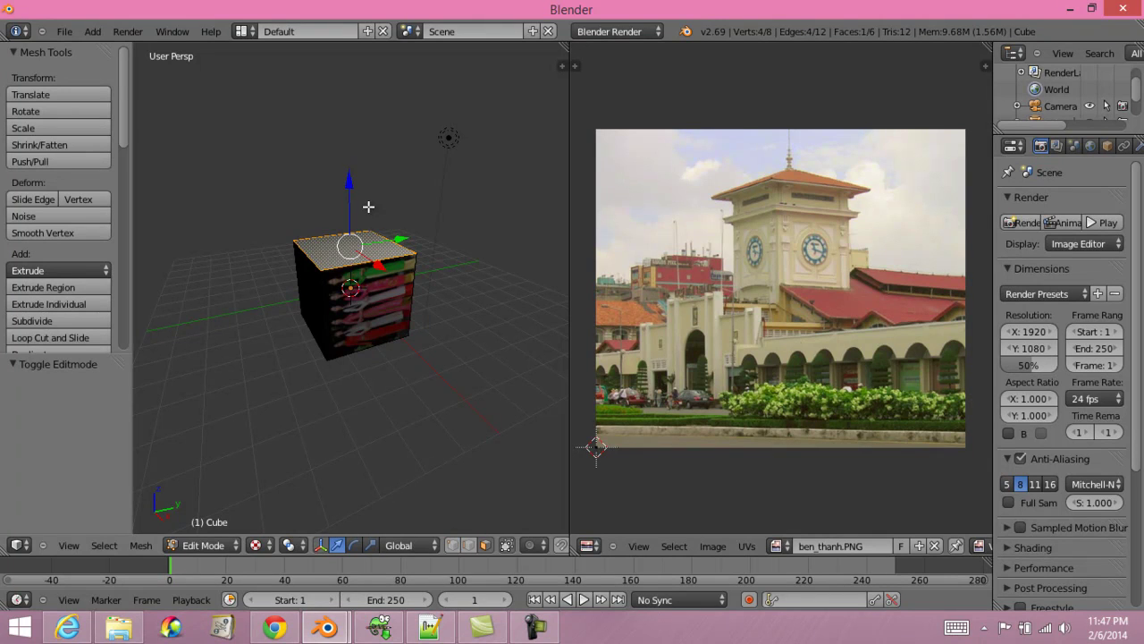
key("u")
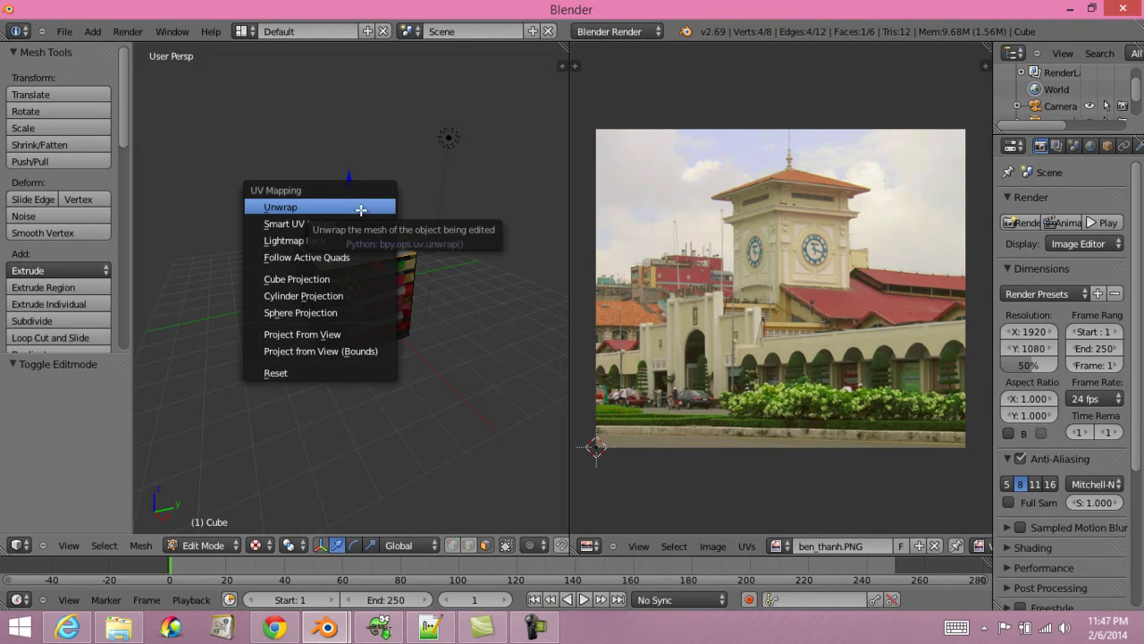
left_click(280, 207)
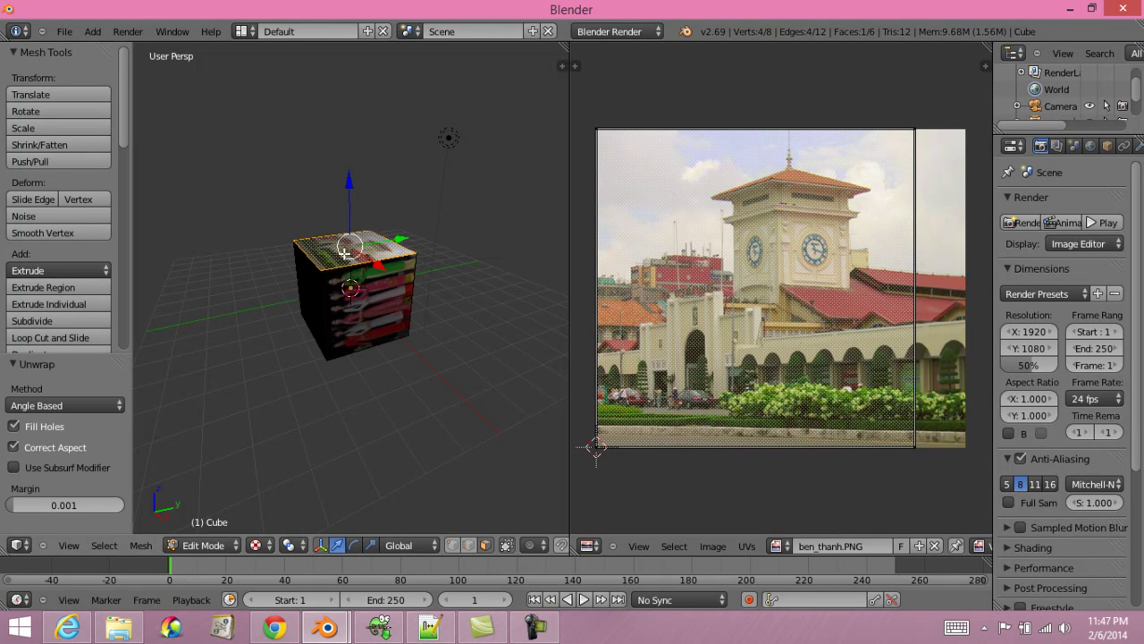
mouse_move(354, 253)
middle_mouse_down()
mouse_move(378, 312)
mouse_move(443, 258)
middle_mouse_up()
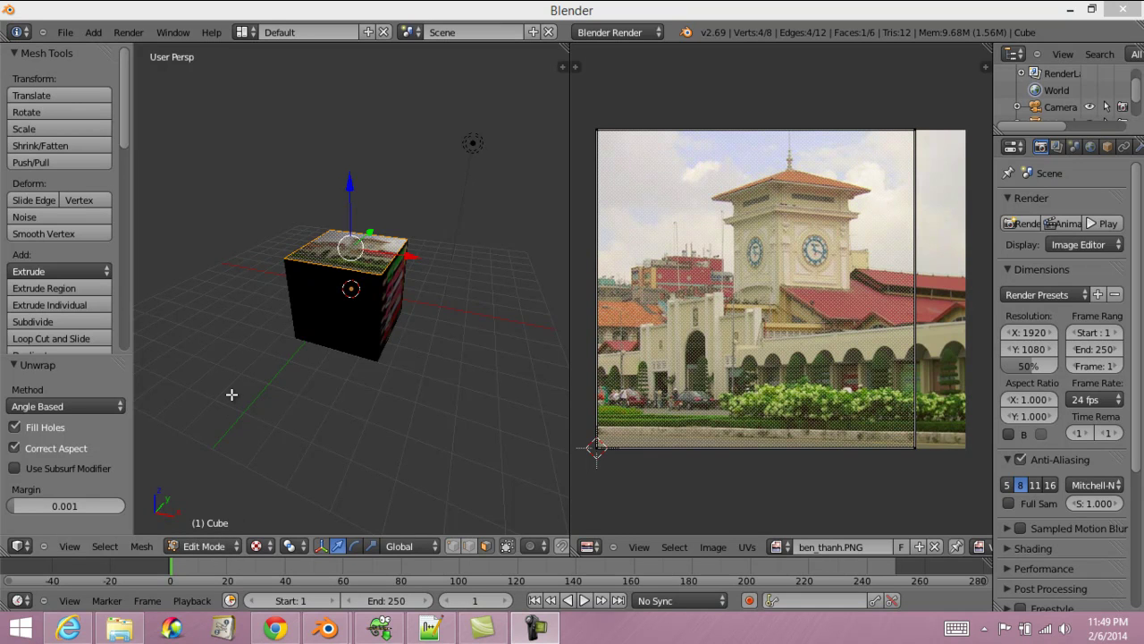
Step: Return to Object Mode, select the lamp and place a duplicate below the cube
left_click(214, 545)
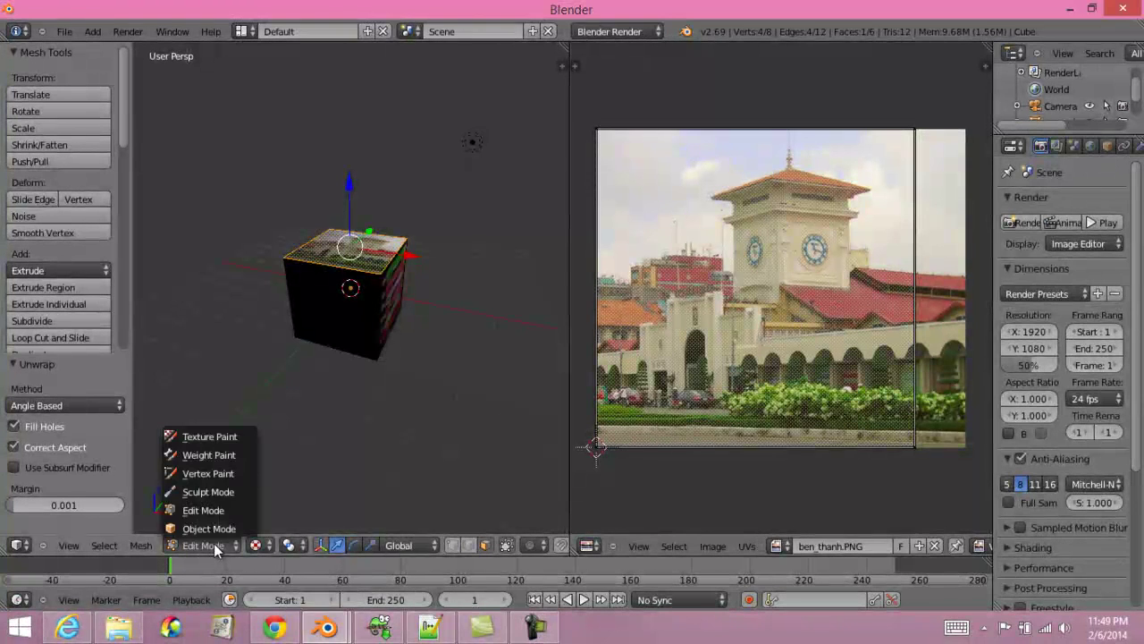
left_click(211, 528)
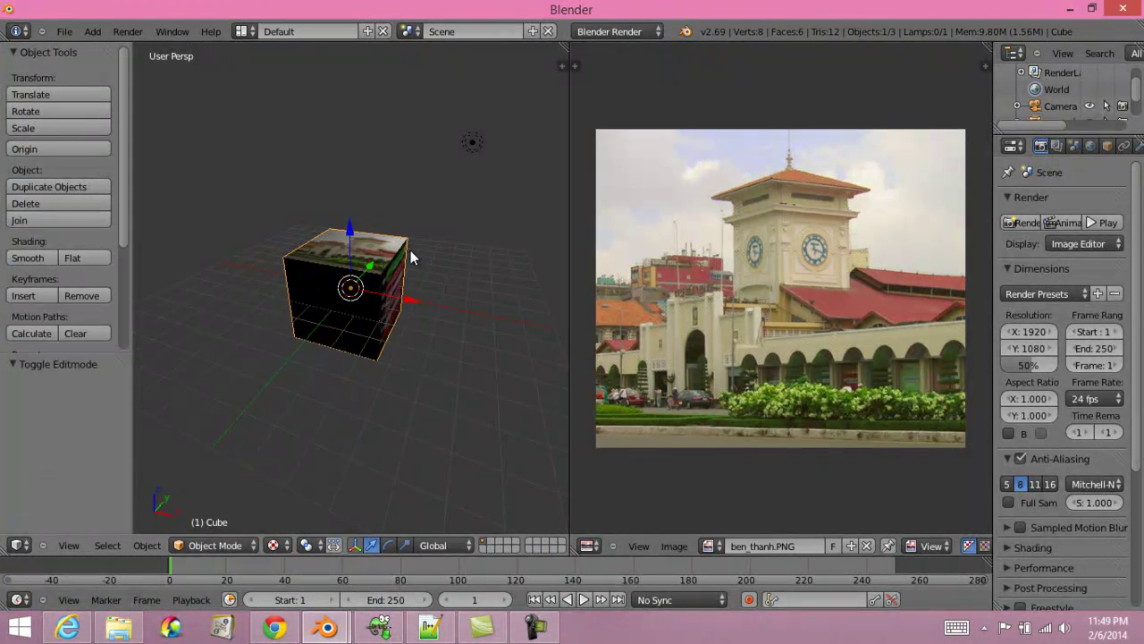
right_click(471, 145)
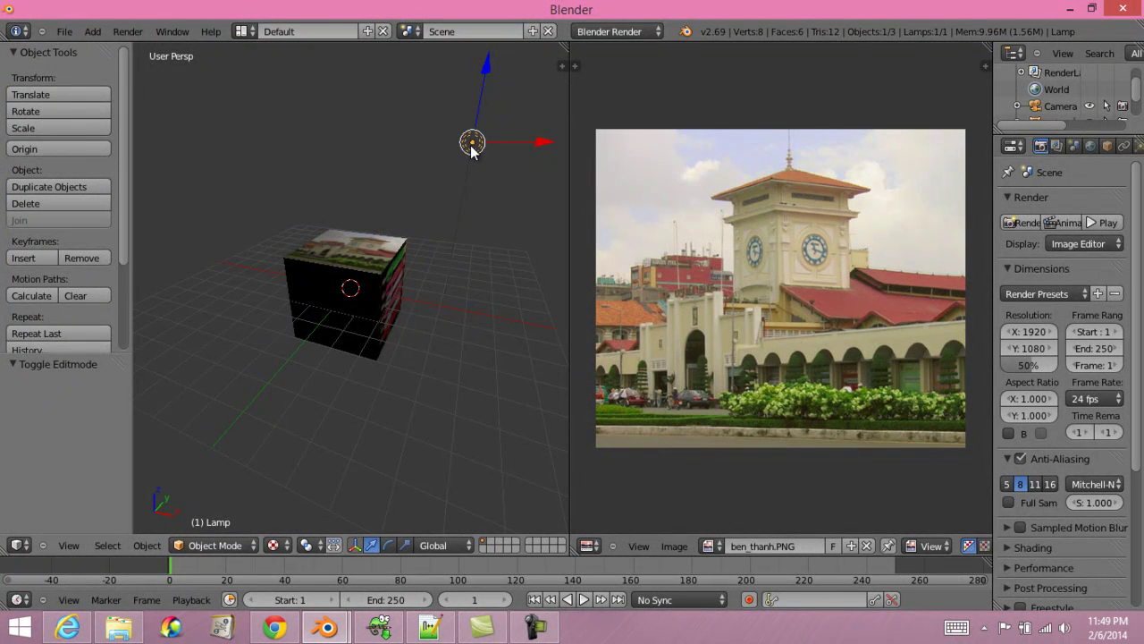
key("shift+d")
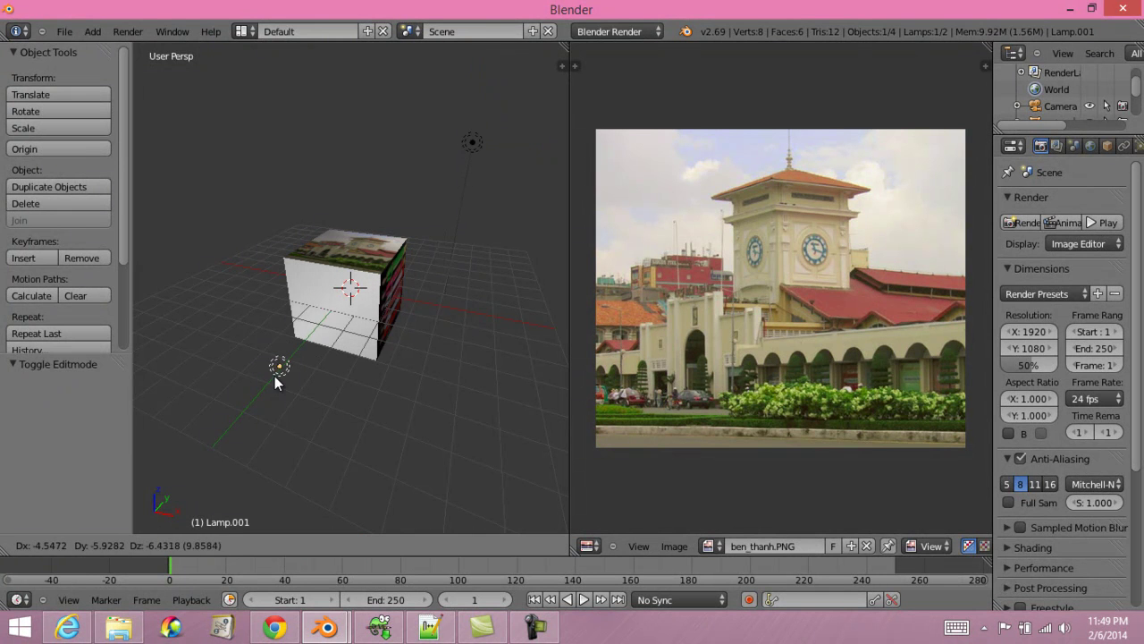
left_click(260, 400)
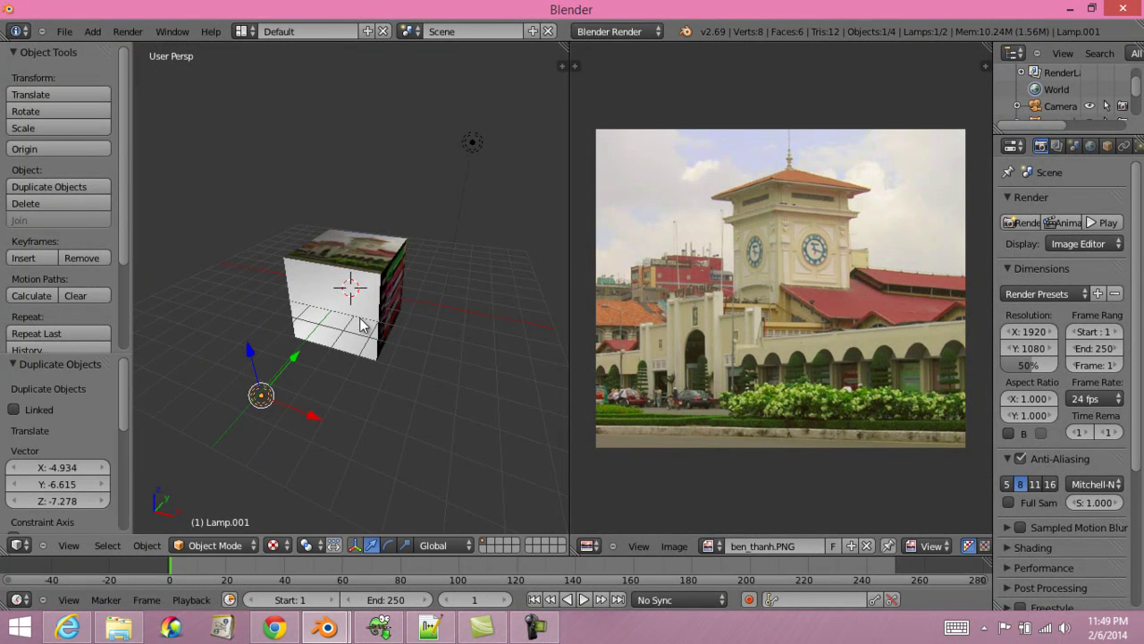
middle_click_drag(362, 324, 423, 310)
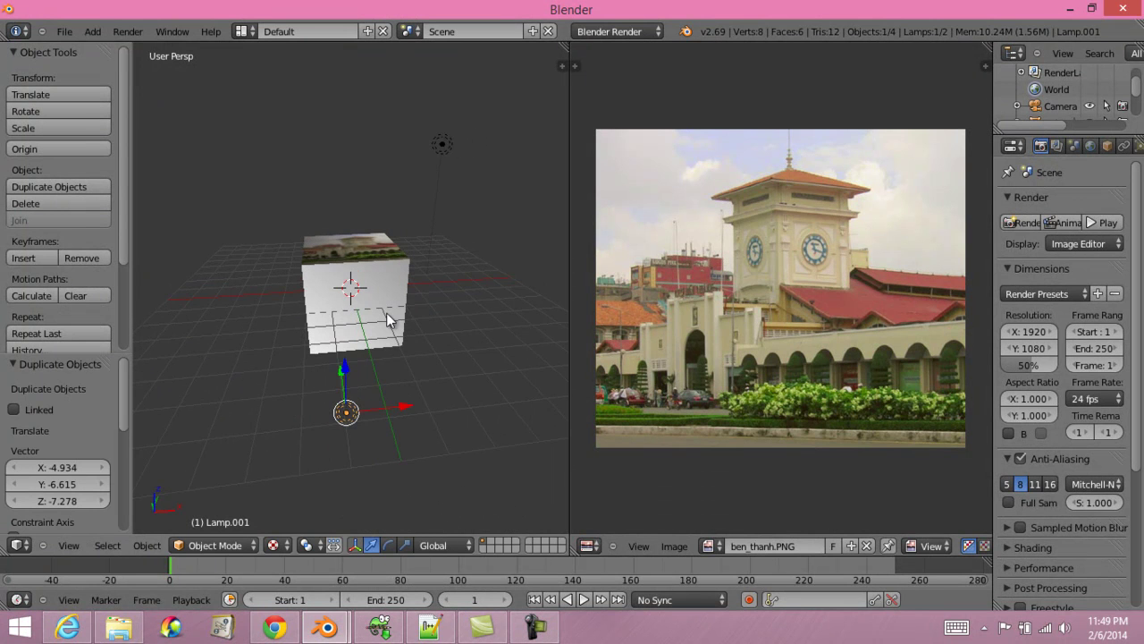
middle_click_drag(288, 292, 386, 290)
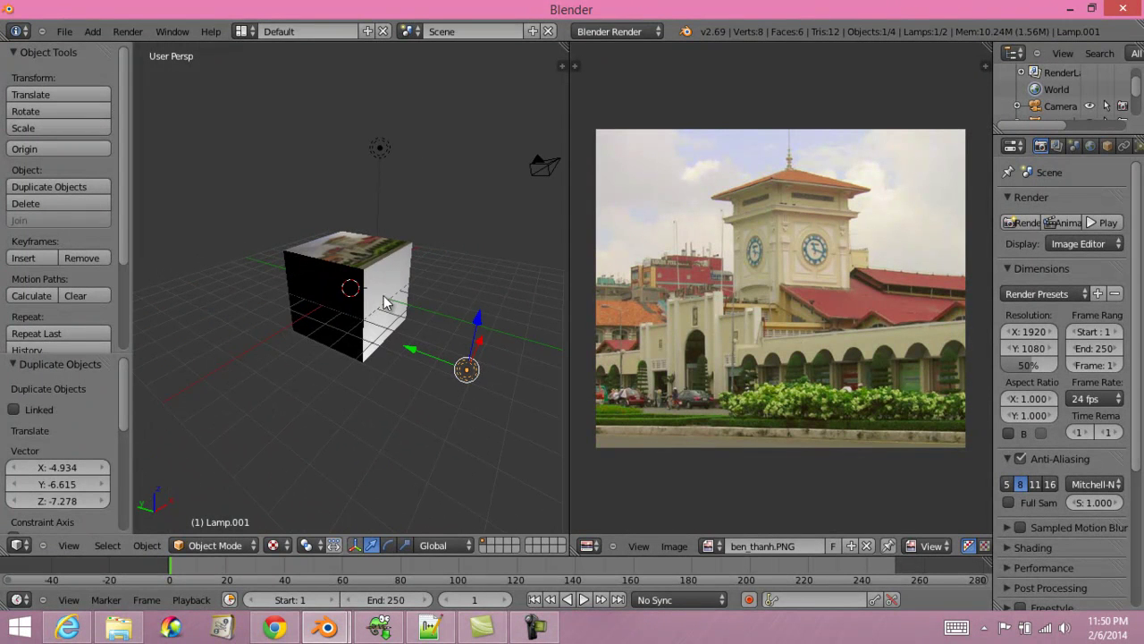
Step: Place three more lamp copies around the cube, then select the cube and enter Edit Mode
key("shift+d")
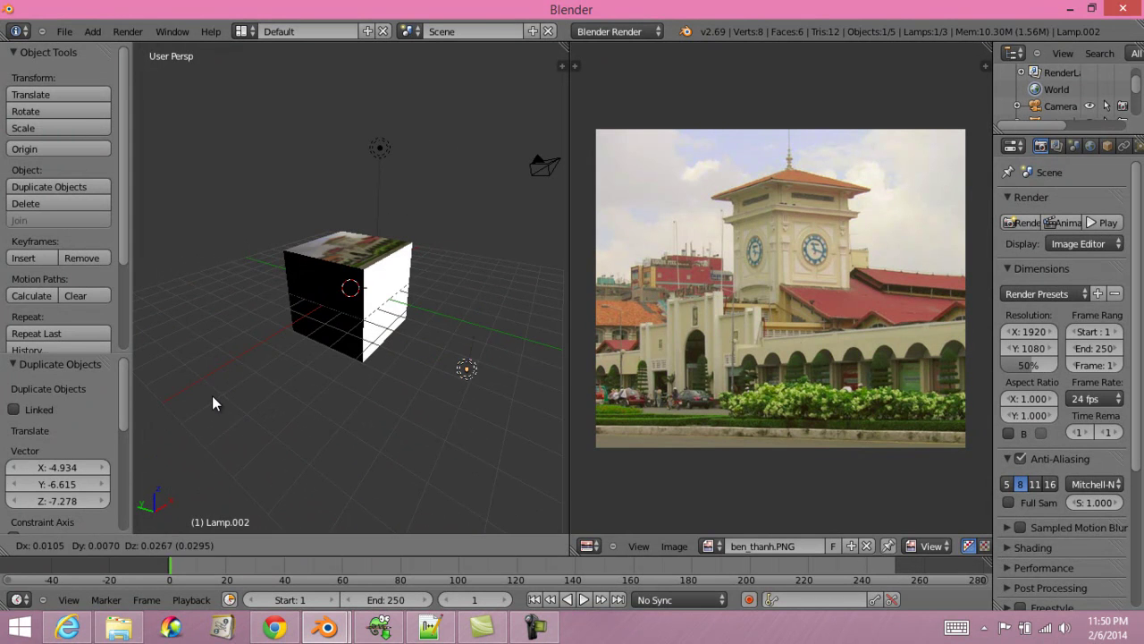
left_click(22, 438)
middle_click_drag(250, 302, 416, 309)
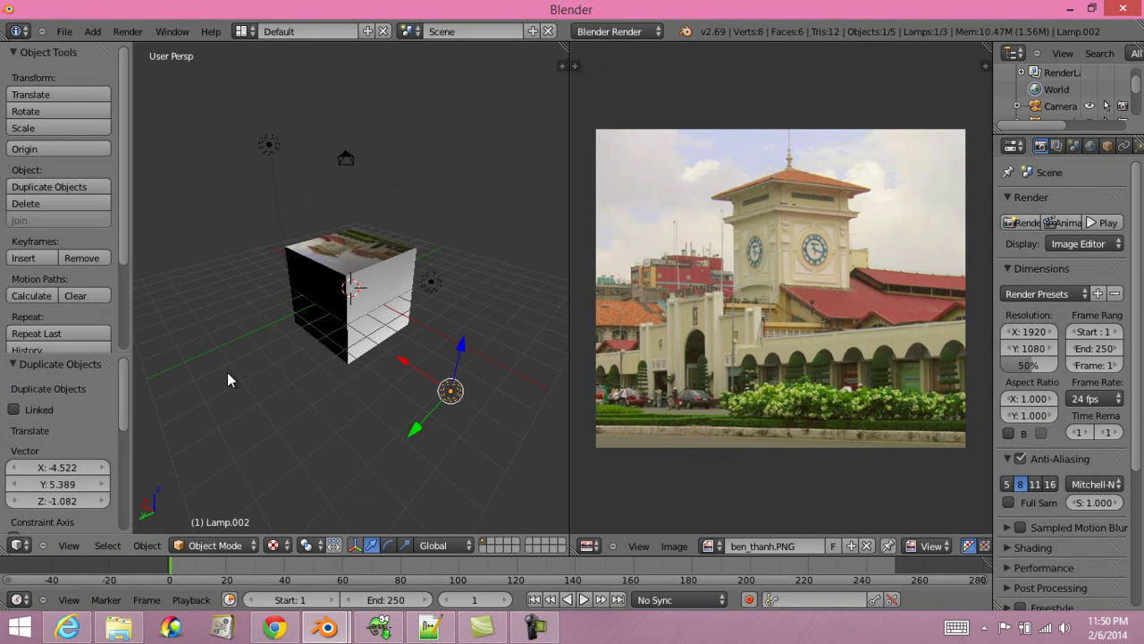
key("shift+d")
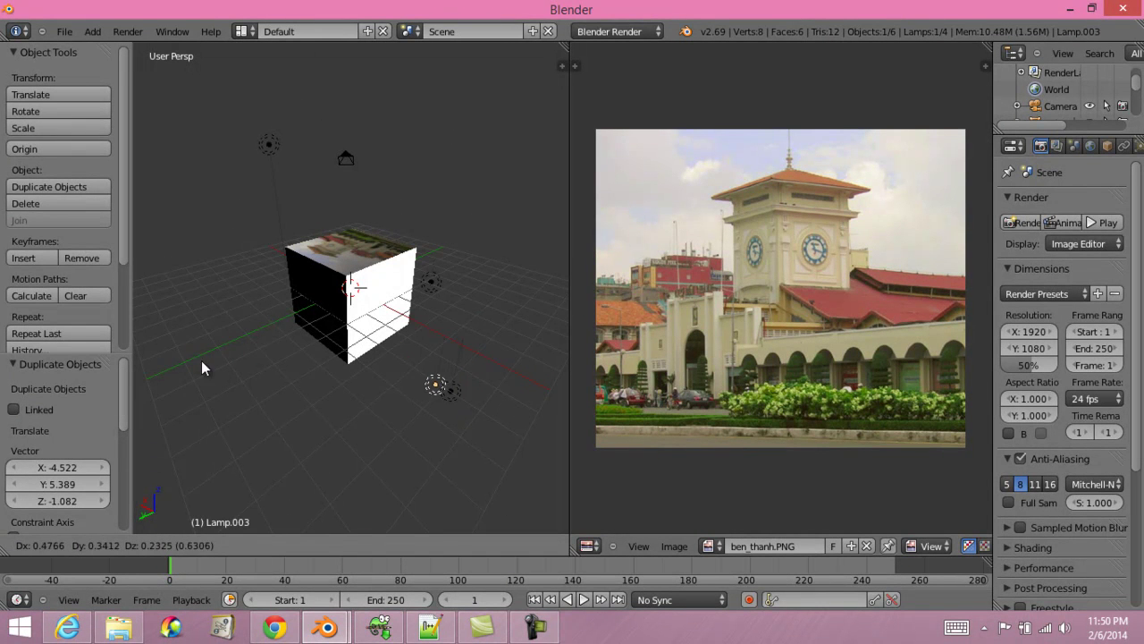
left_click(27, 356)
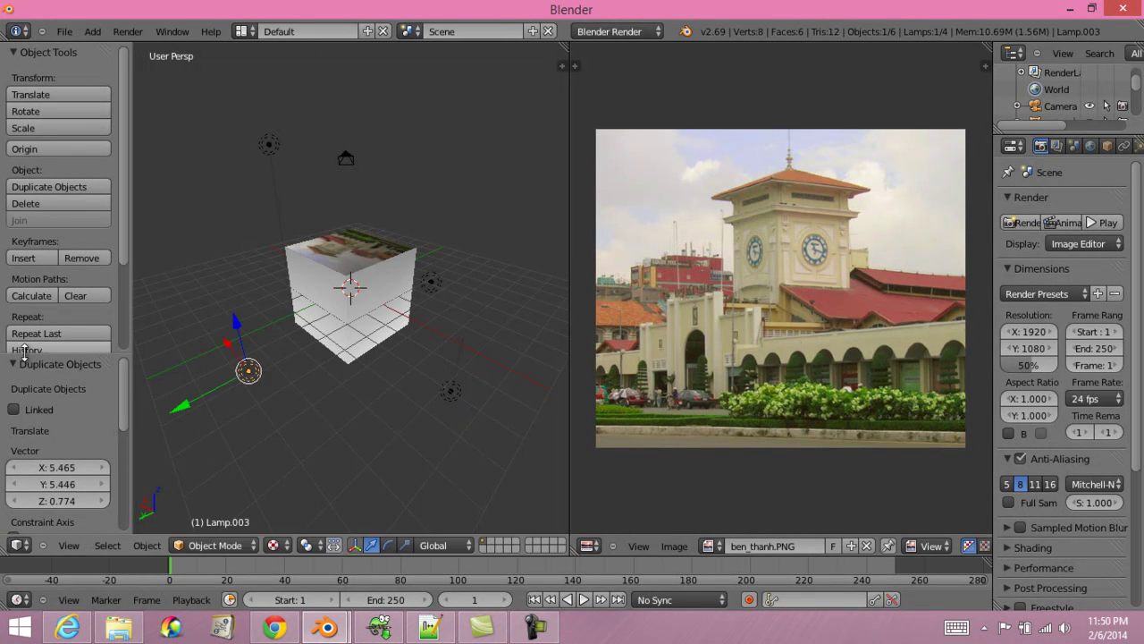
middle_click_drag(361, 401, 379, 296)
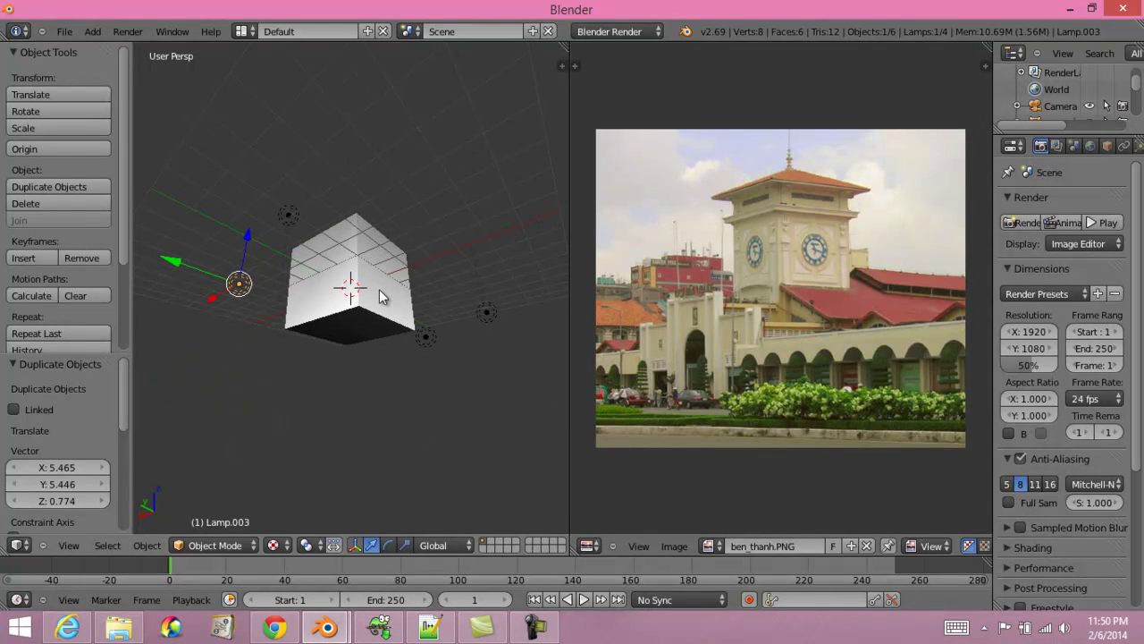
key("shift+d")
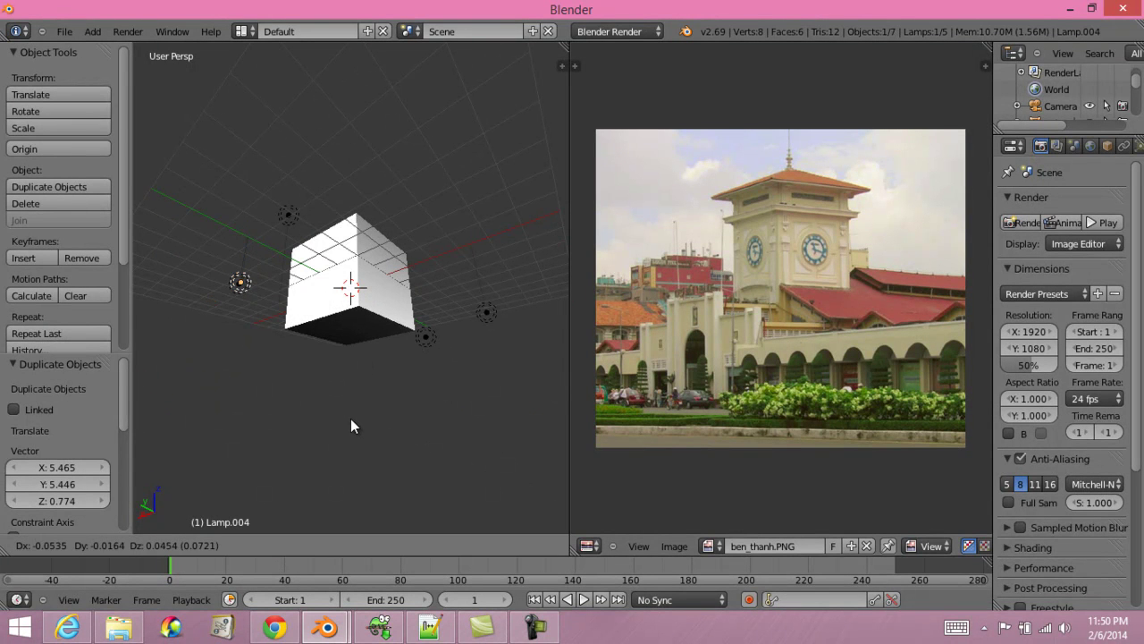
left_click(485, 535)
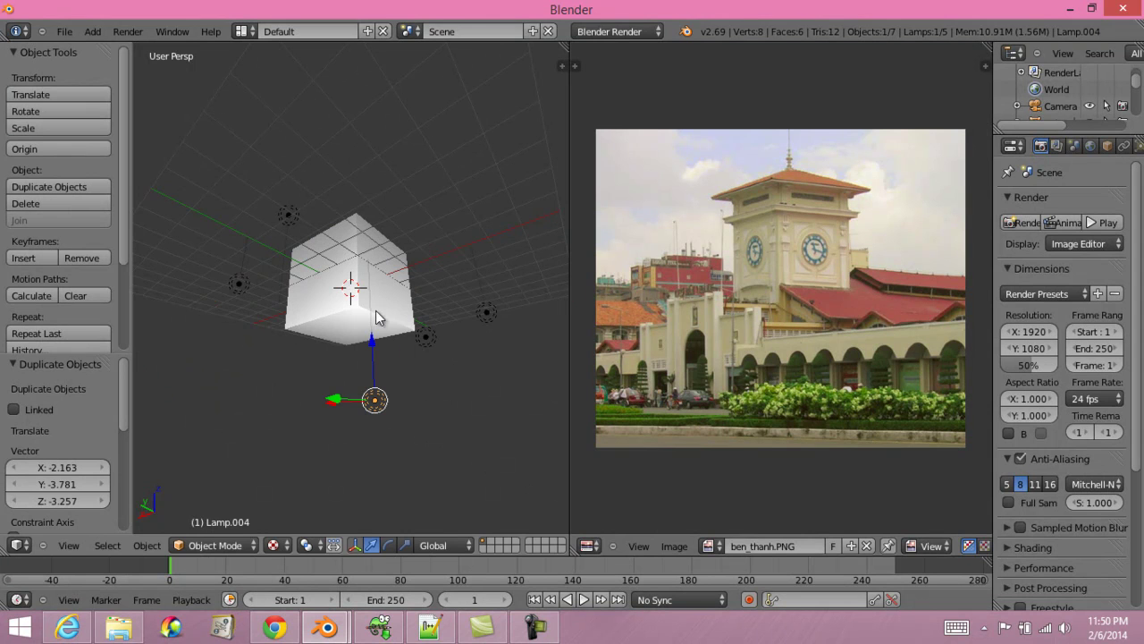
mouse_move(355, 284)
middle_mouse_down()
mouse_move(447, 395)
mouse_move(434, 335)
middle_mouse_up()
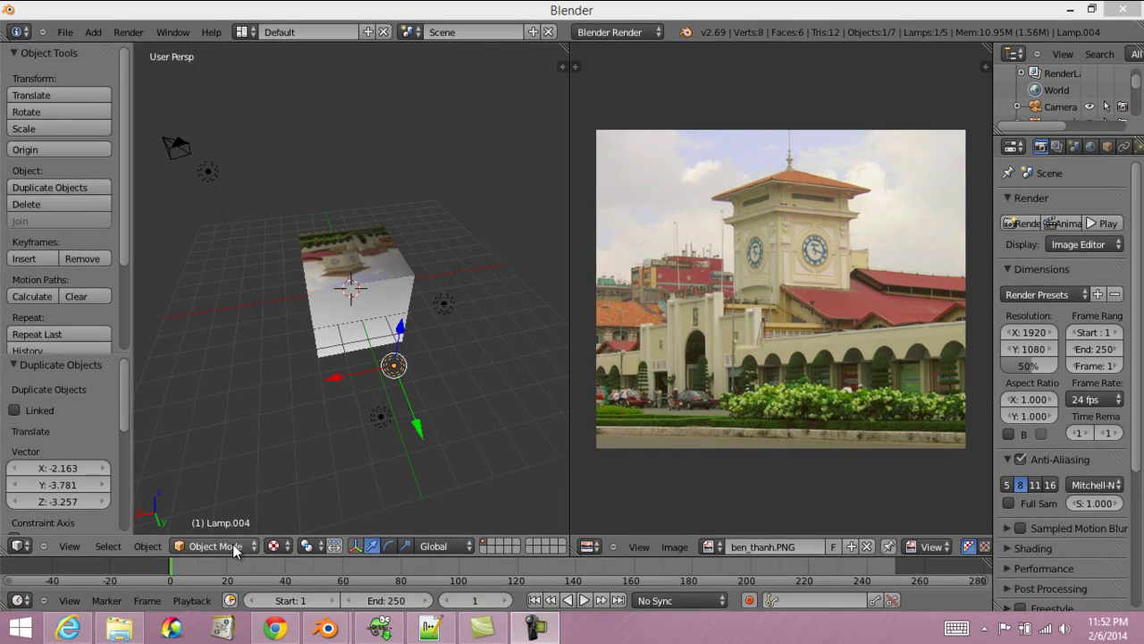
right_click(346, 312)
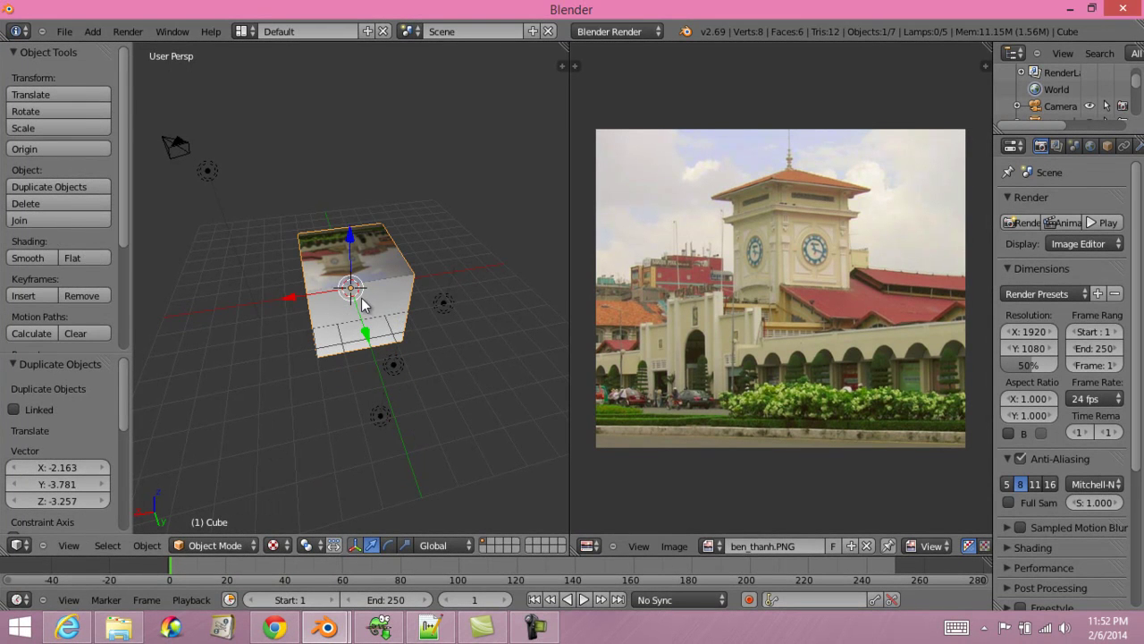
key("Tab")
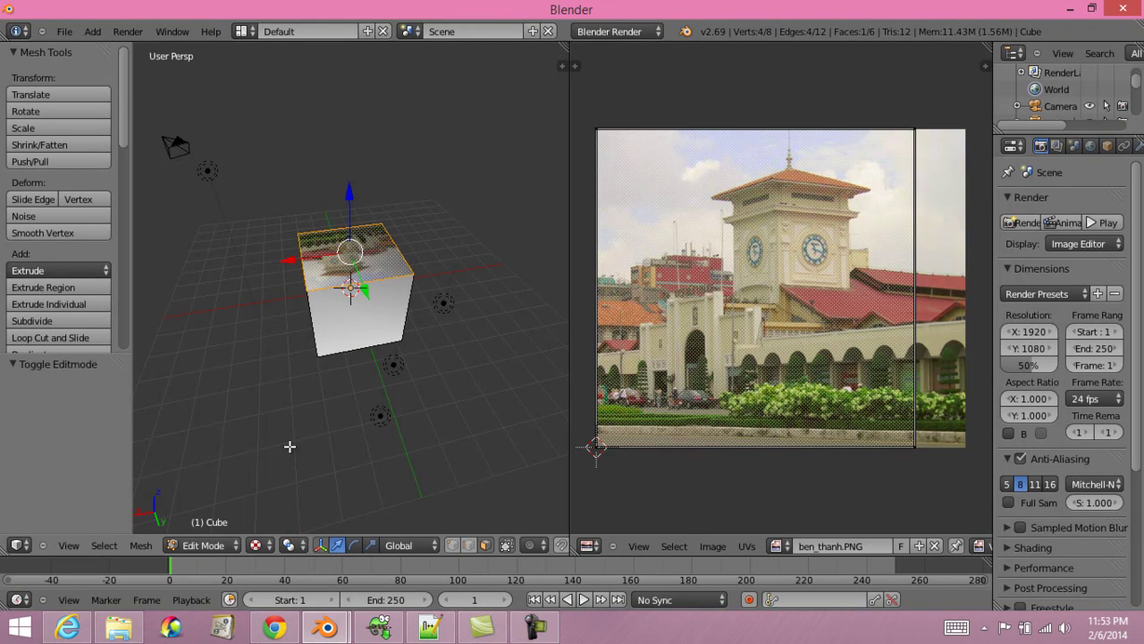
Step: Select the cube's front face, load C:\images\ha_long.PNG onto it and unwrap it
right_click(368, 315)
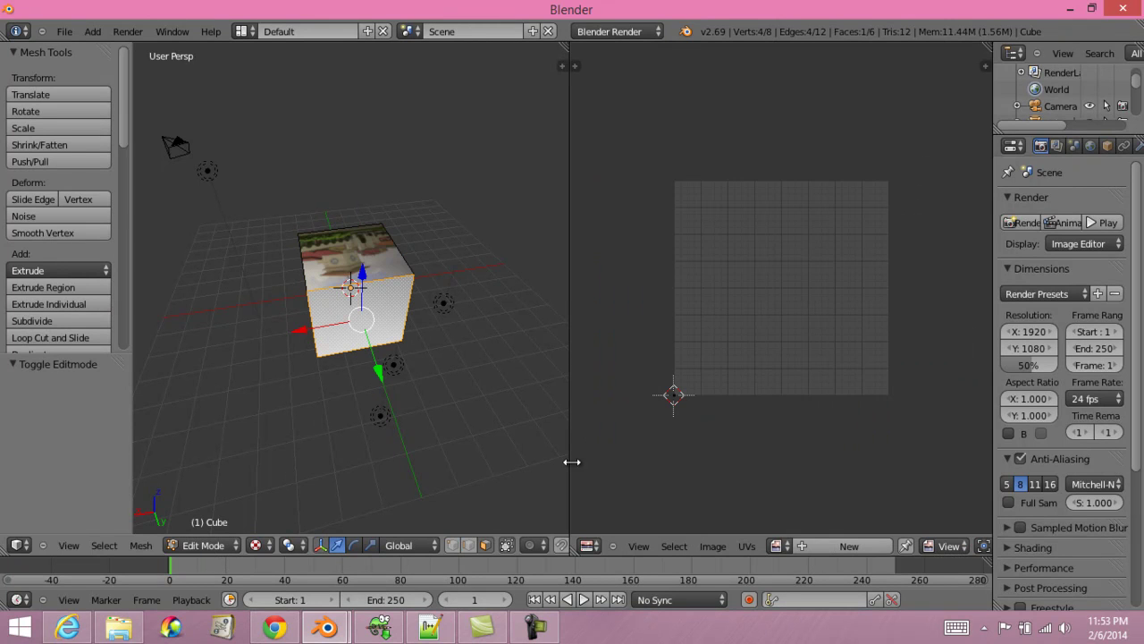
left_click(712, 547)
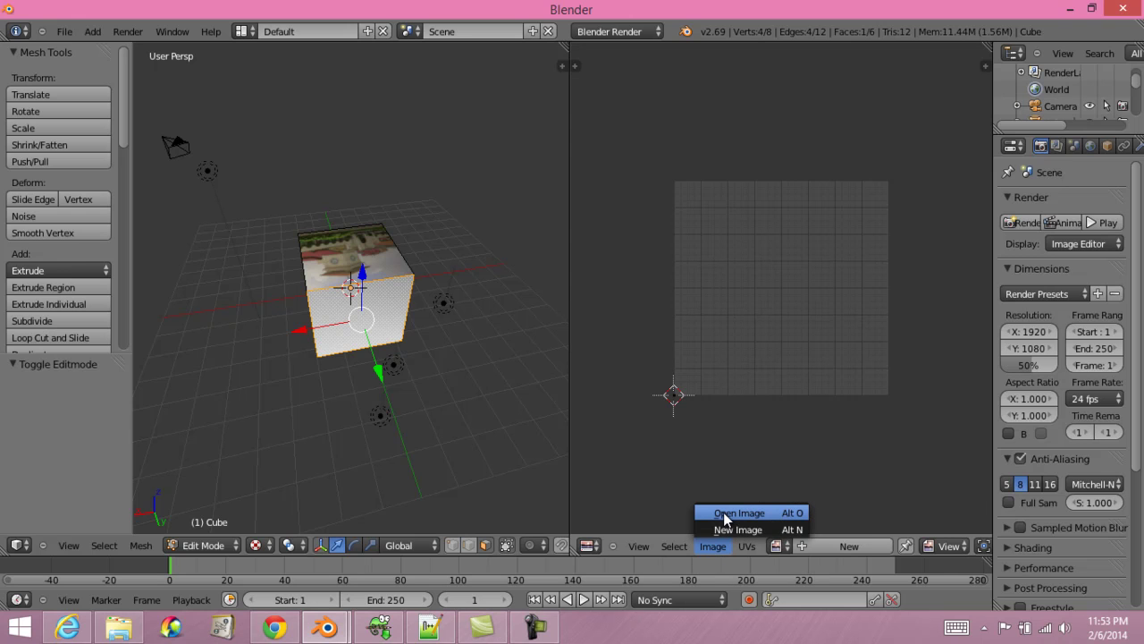
left_click(724, 513)
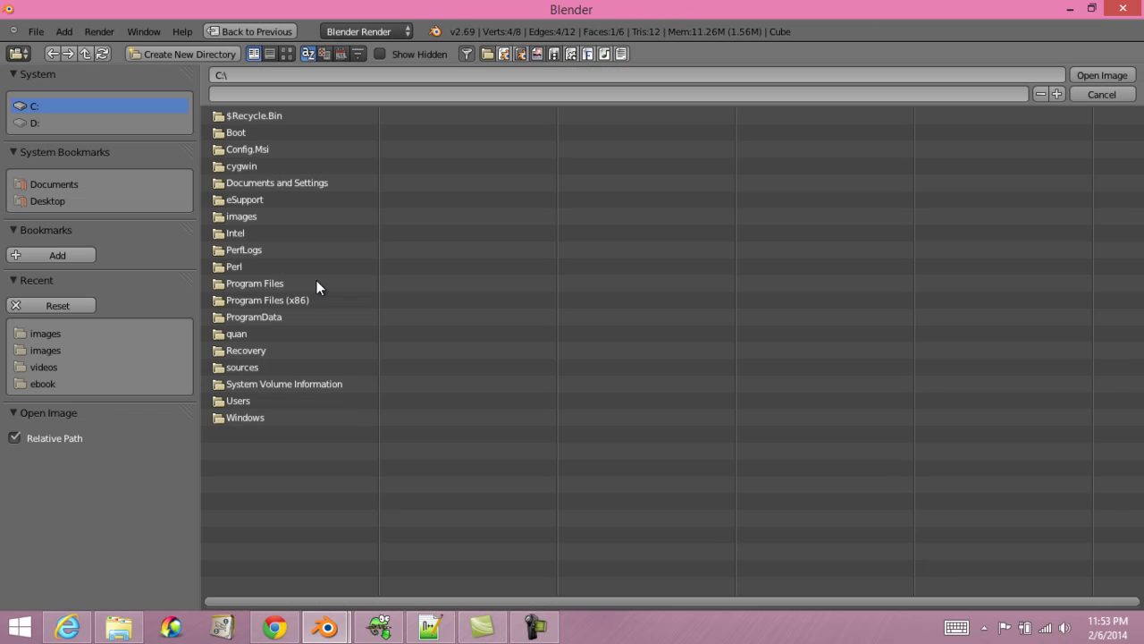
left_click(232, 214)
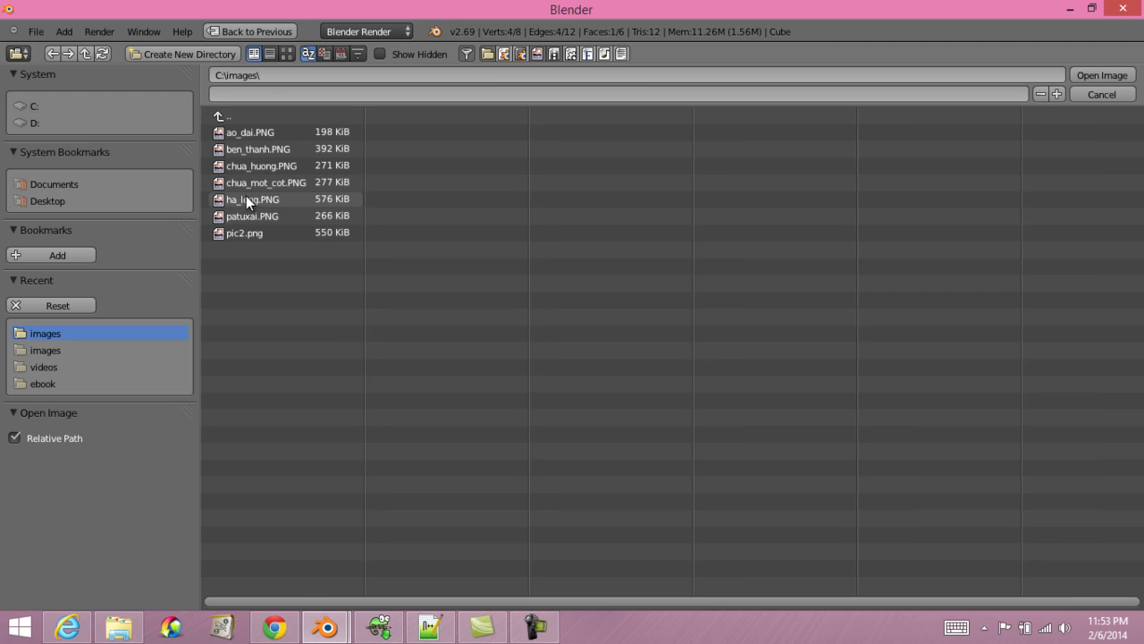
left_click(247, 199)
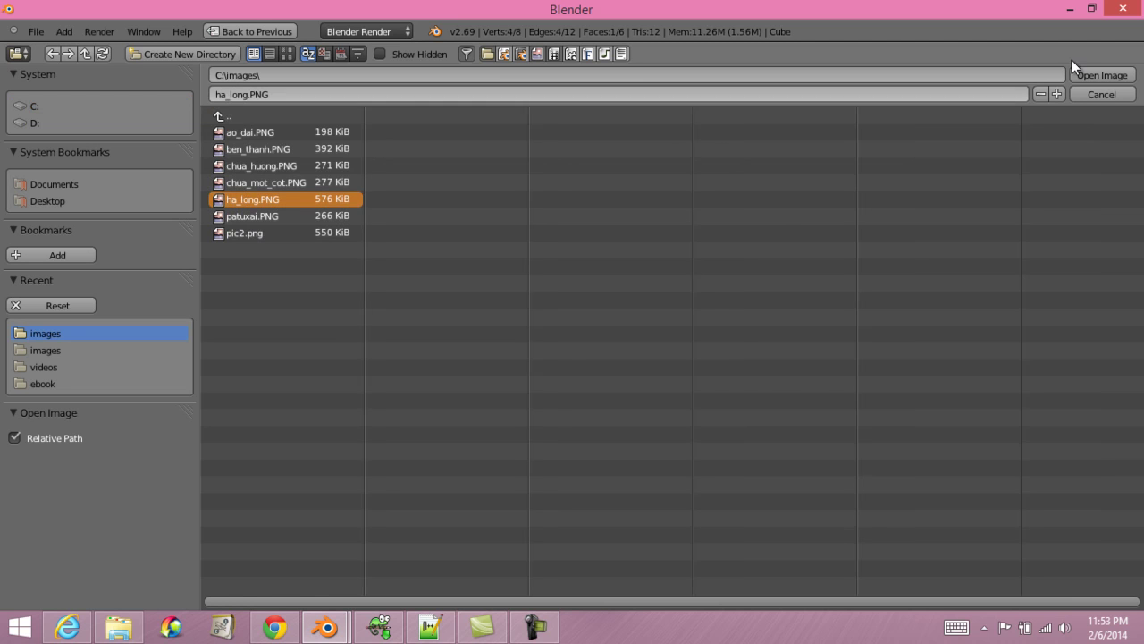
left_click(1117, 77)
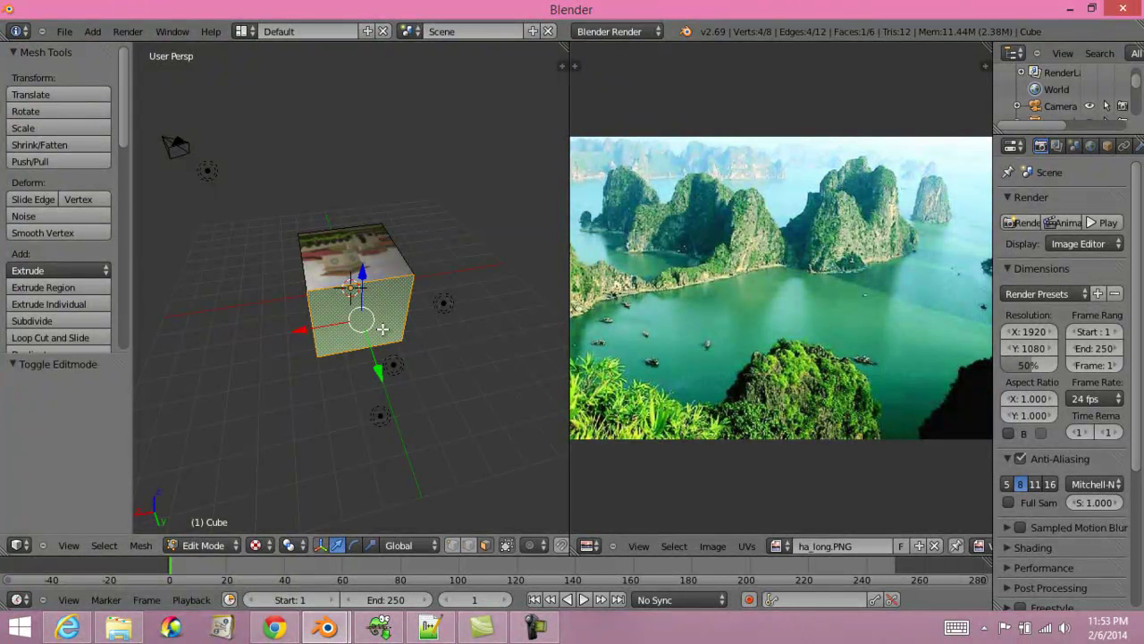
key("u")
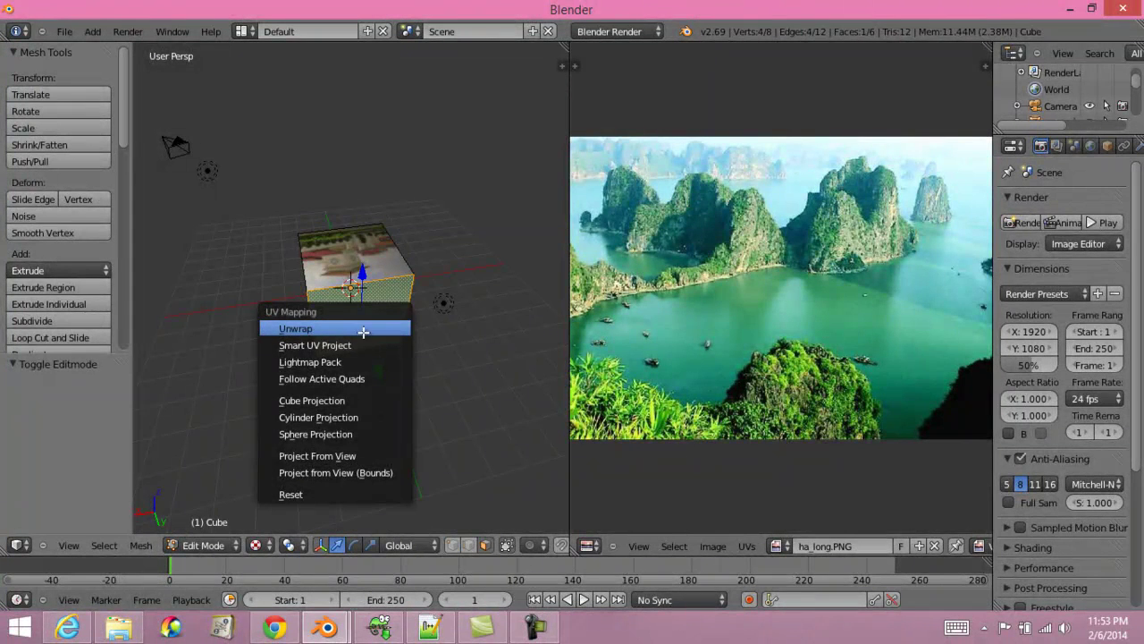
left_click(300, 331)
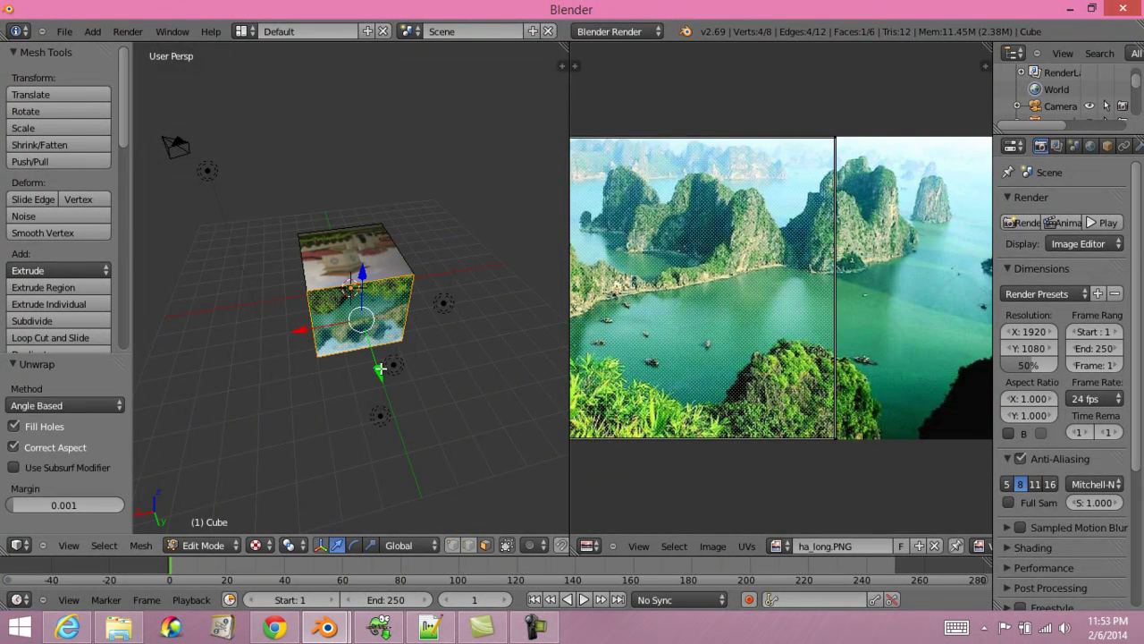
mouse_move(386, 364)
middle_mouse_down()
mouse_move(450, 286)
mouse_move(434, 247)
mouse_move(420, 304)
middle_mouse_up()
middle_click_drag(396, 435, 392, 403)
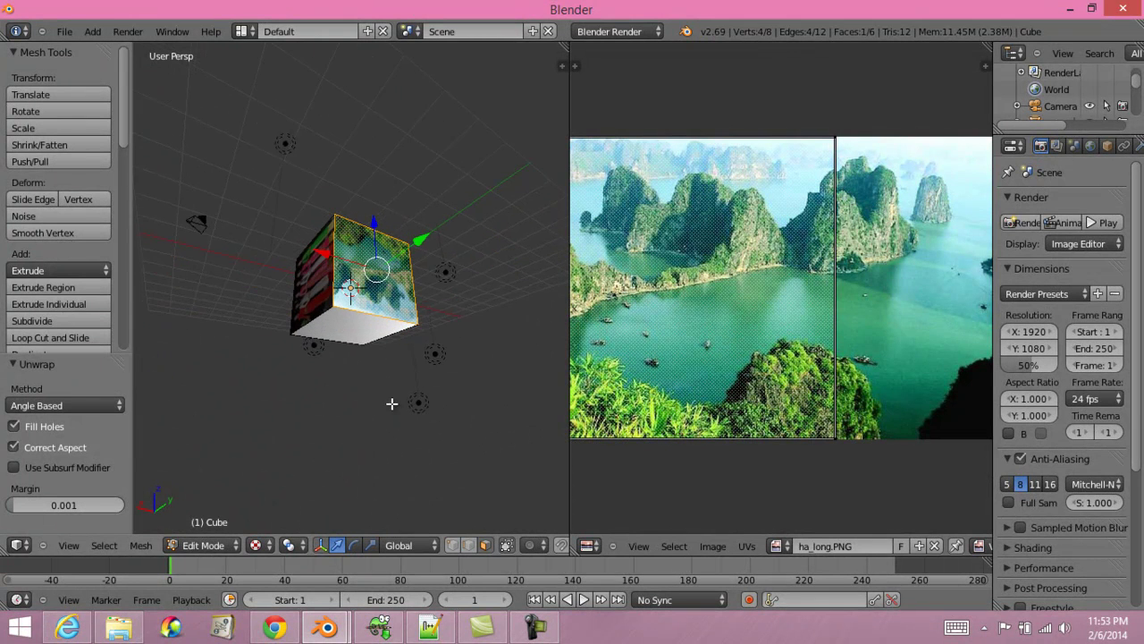
Step: Select the cube's bottom face, load patuxai.PNG from C:\images onto it and unwrap it
right_click(354, 330)
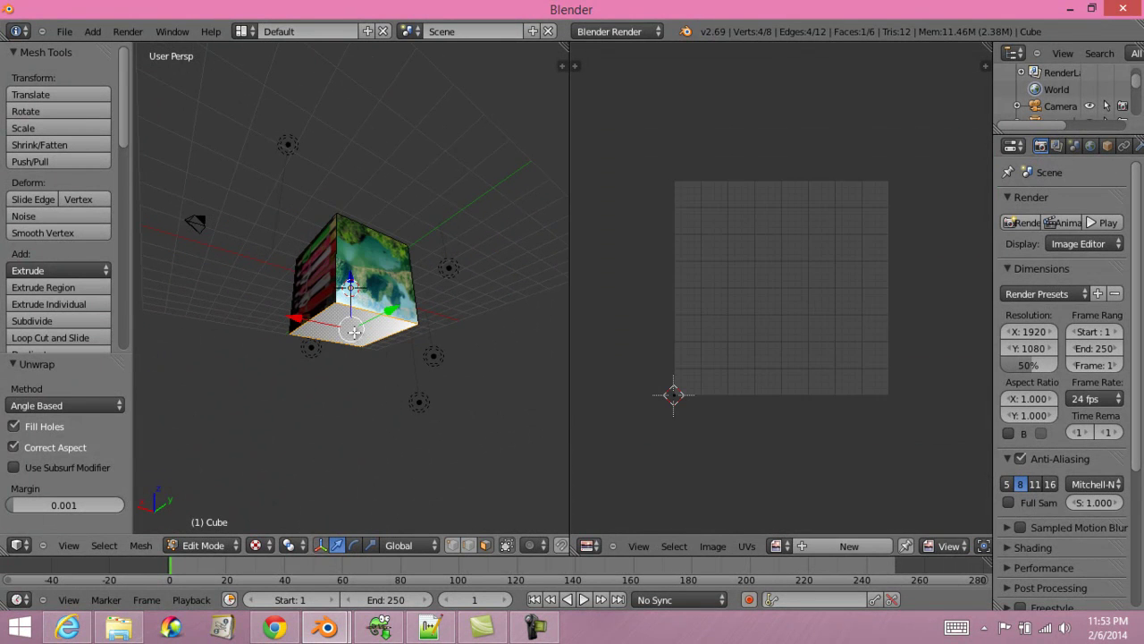
left_click(710, 546)
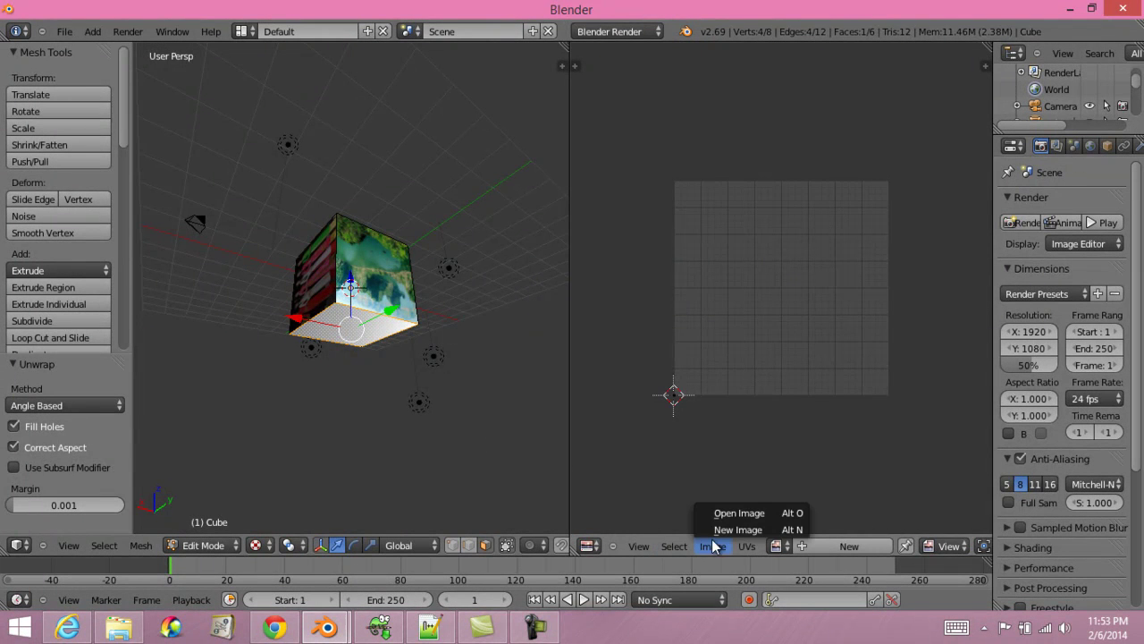
left_click(723, 512)
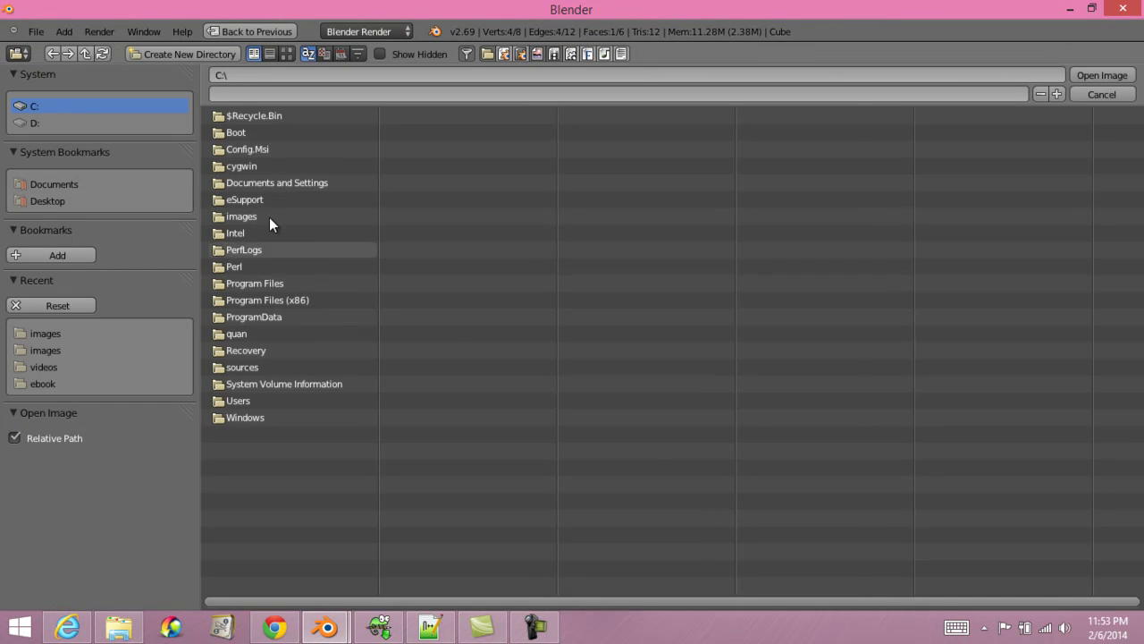
left_click(253, 215)
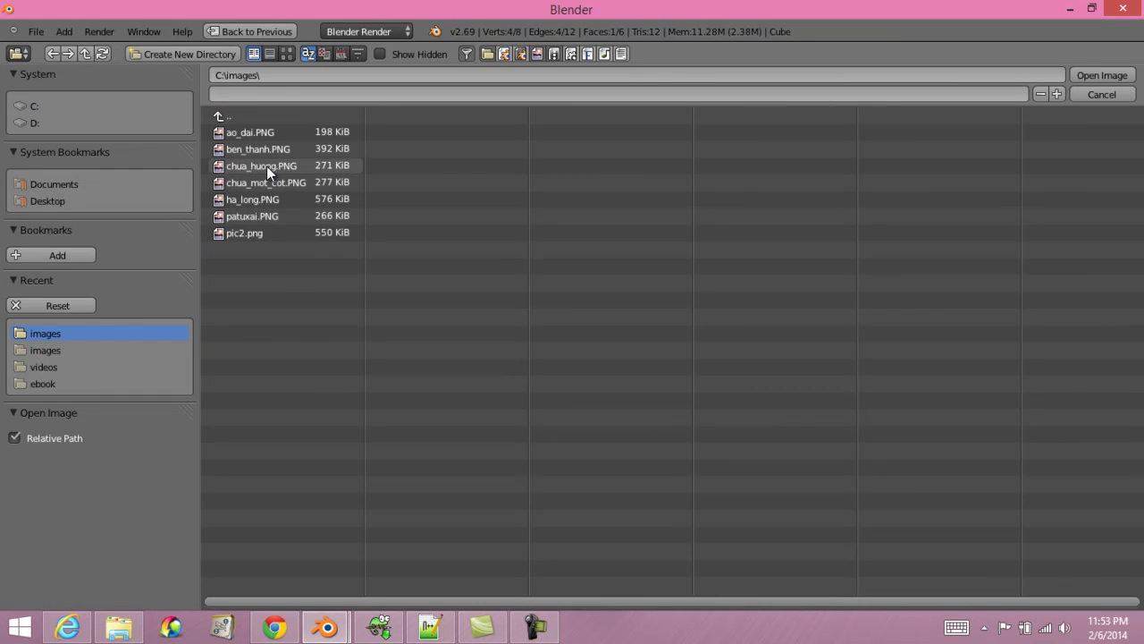
left_click(263, 165)
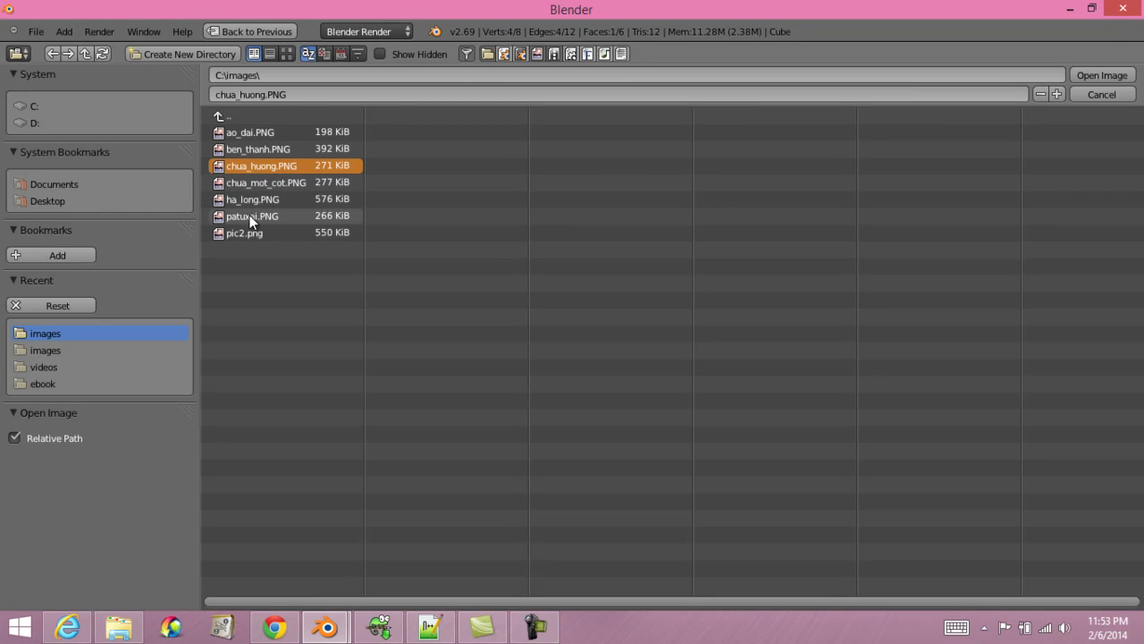
left_click(250, 215)
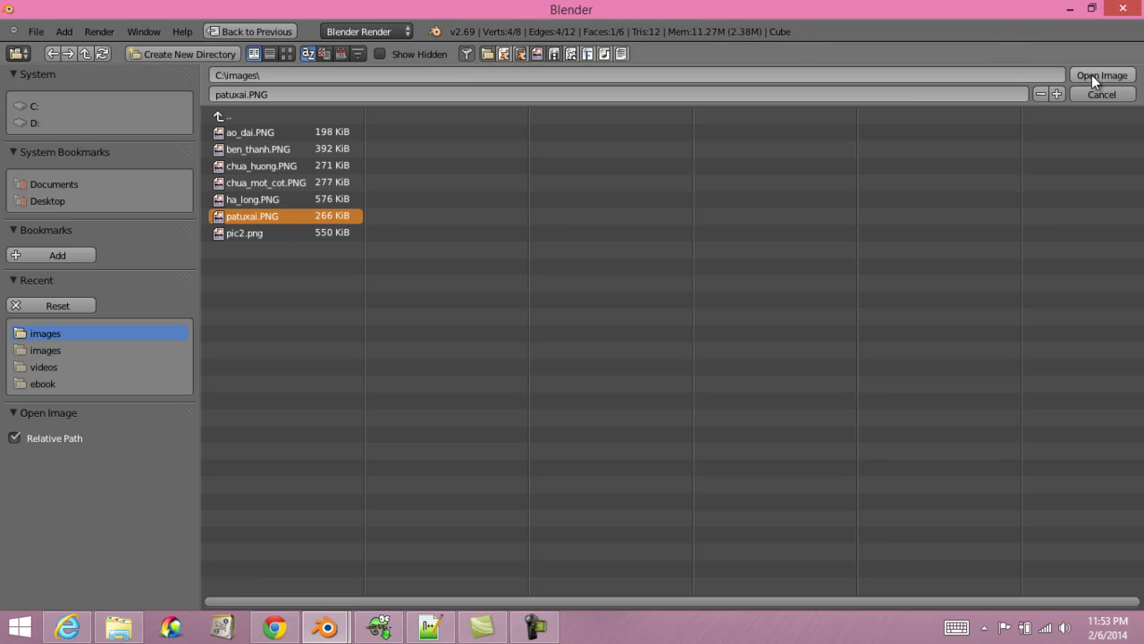
left_click(1096, 75)
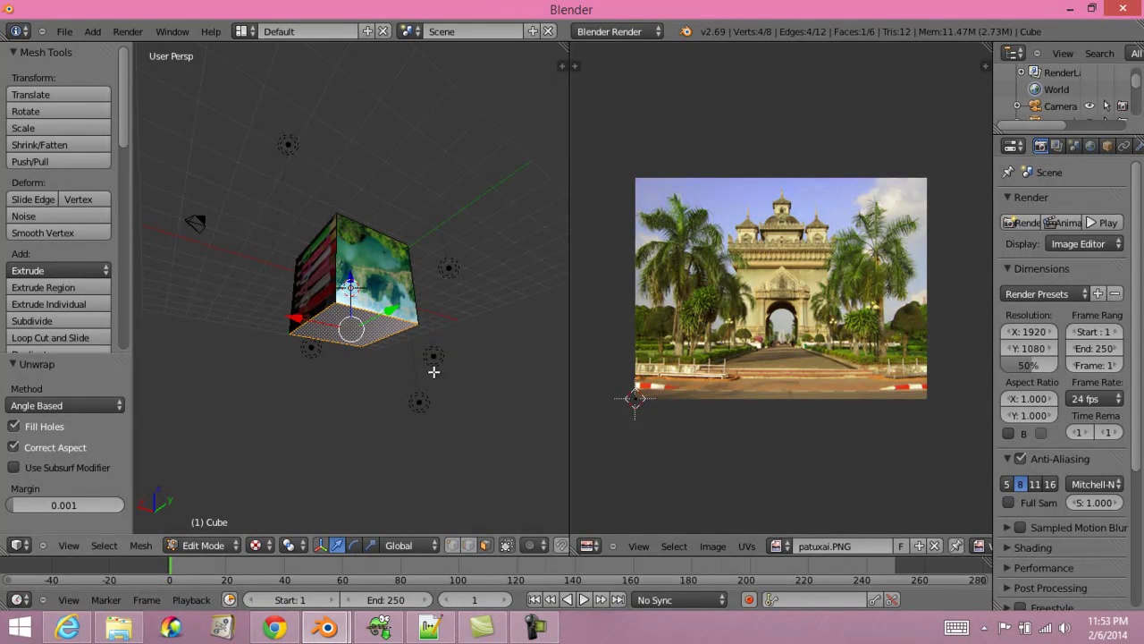
key("u")
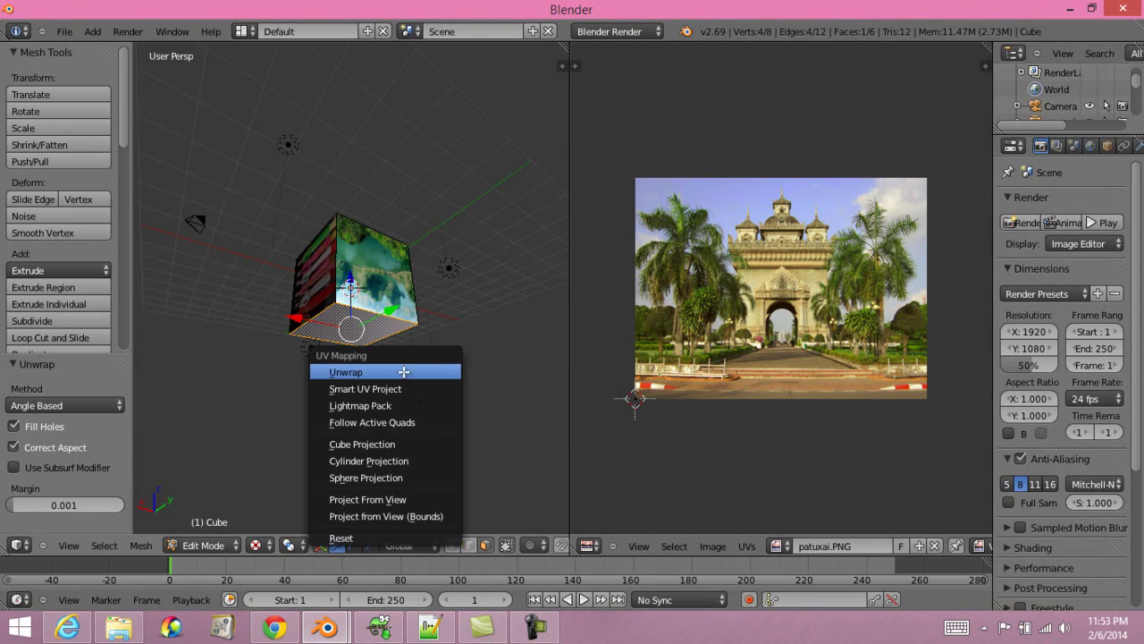
left_click(403, 375)
mouse_move(403, 375)
middle_mouse_down()
mouse_move(441, 395)
mouse_move(406, 277)
middle_mouse_up()
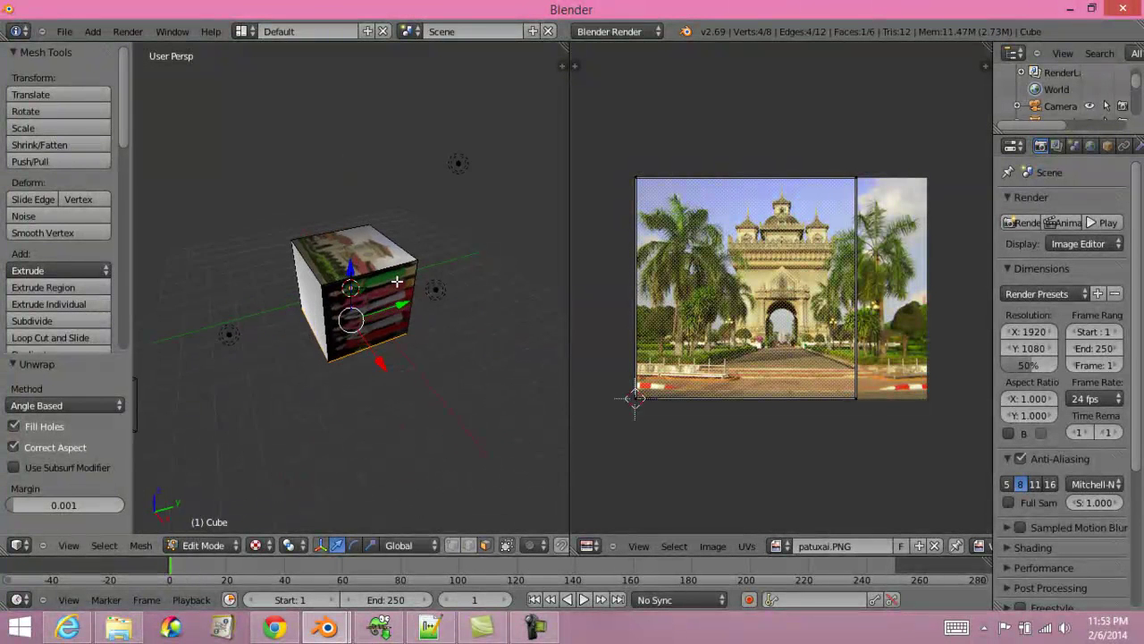
Step: Select another cube face, load C:\images\ao_dai.PNG onto it and unwrap it
right_click(307, 299)
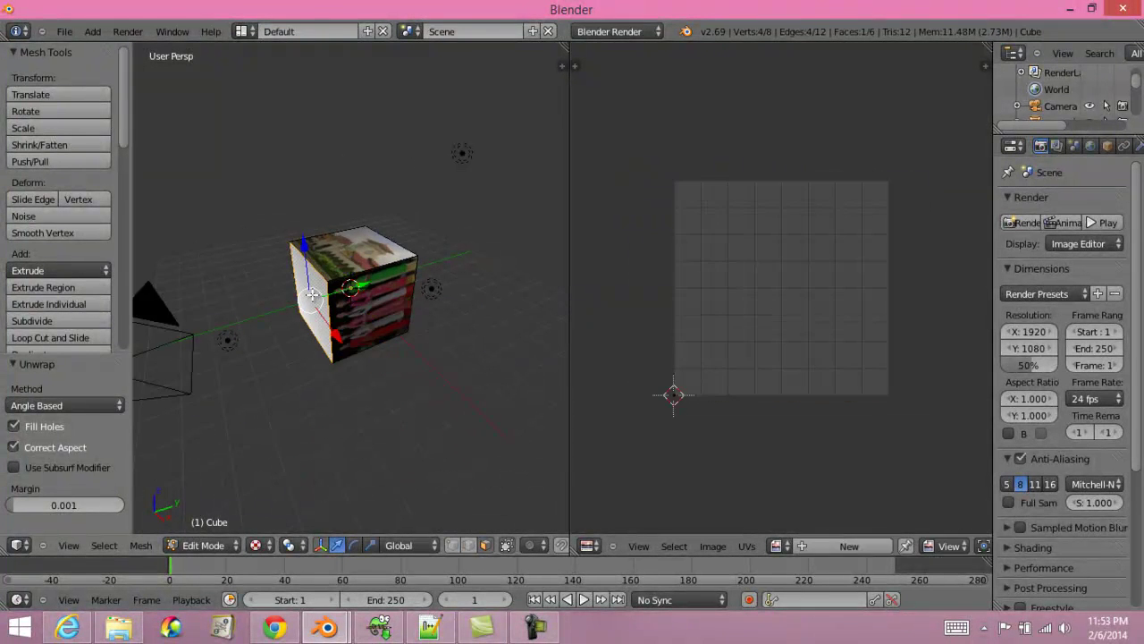
left_click(720, 547)
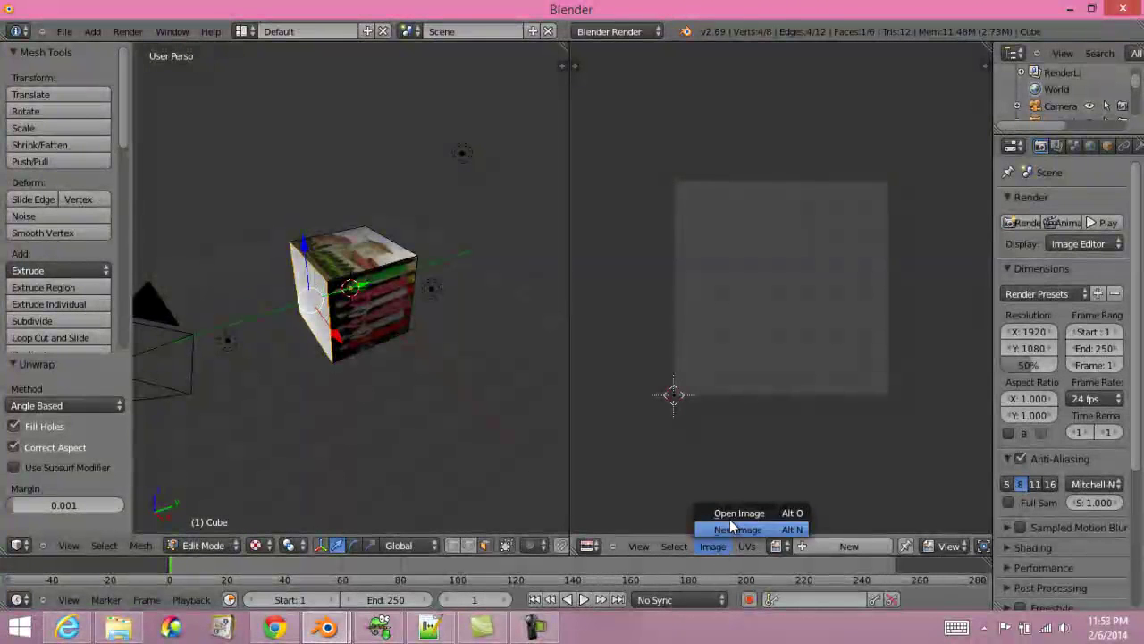
left_click(726, 513)
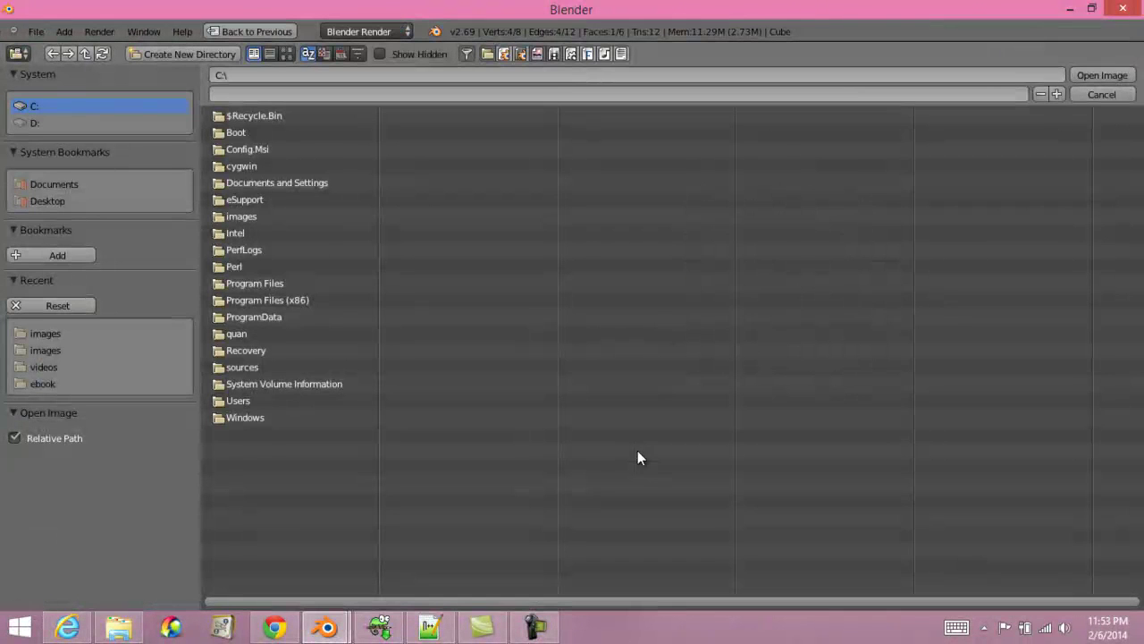
left_click(241, 217)
left_click(238, 132)
left_click(1095, 75)
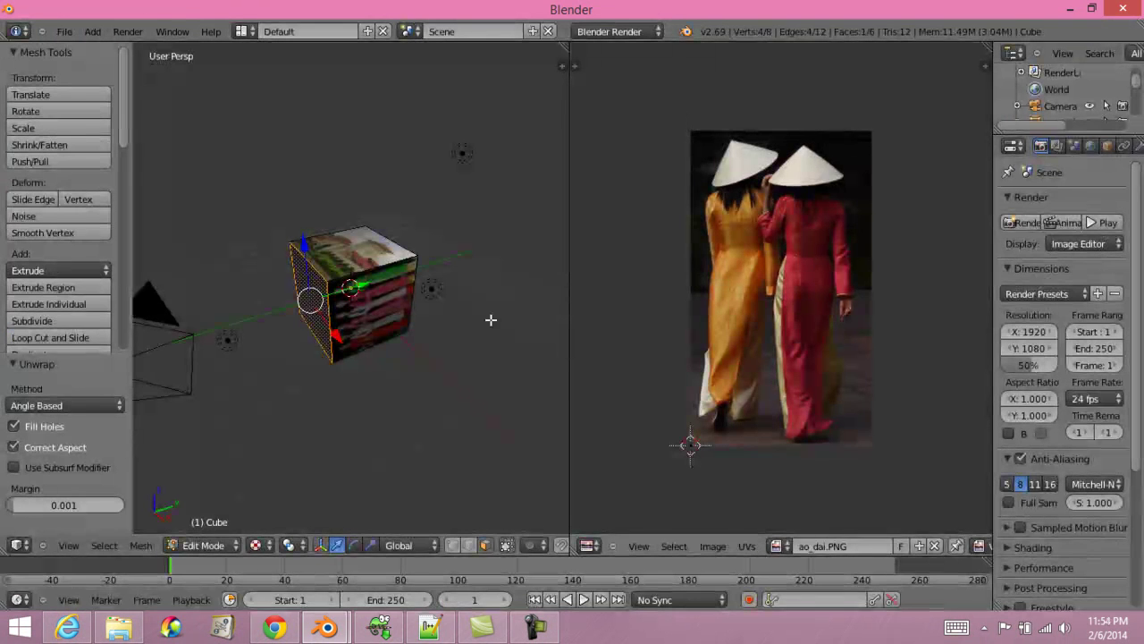
middle_click_drag(353, 333, 379, 331)
key("u")
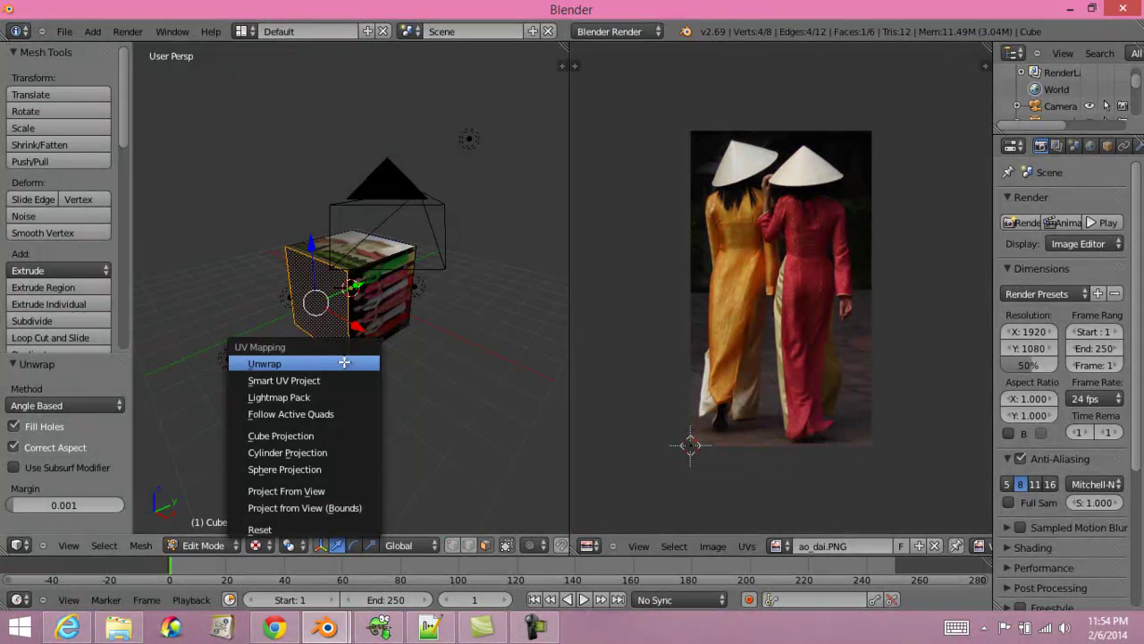
left_click(280, 365)
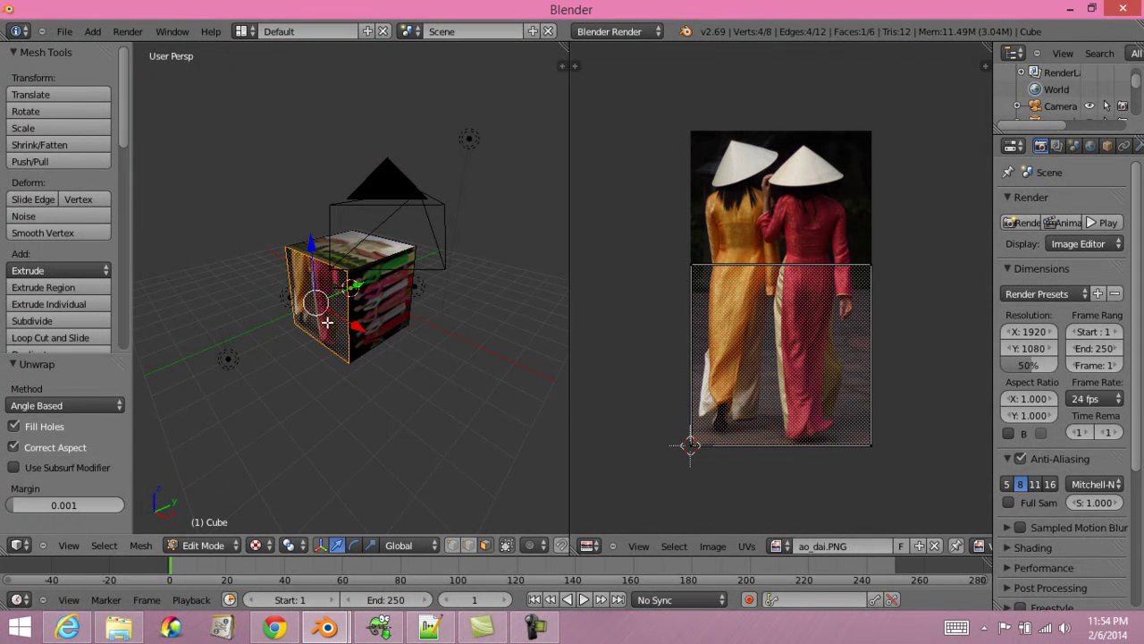
mouse_move(324, 270)
middle_mouse_down()
mouse_move(378, 358)
mouse_move(370, 294)
mouse_move(396, 366)
mouse_move(357, 360)
mouse_move(371, 363)
mouse_move(388, 339)
mouse_move(312, 283)
middle_mouse_up()
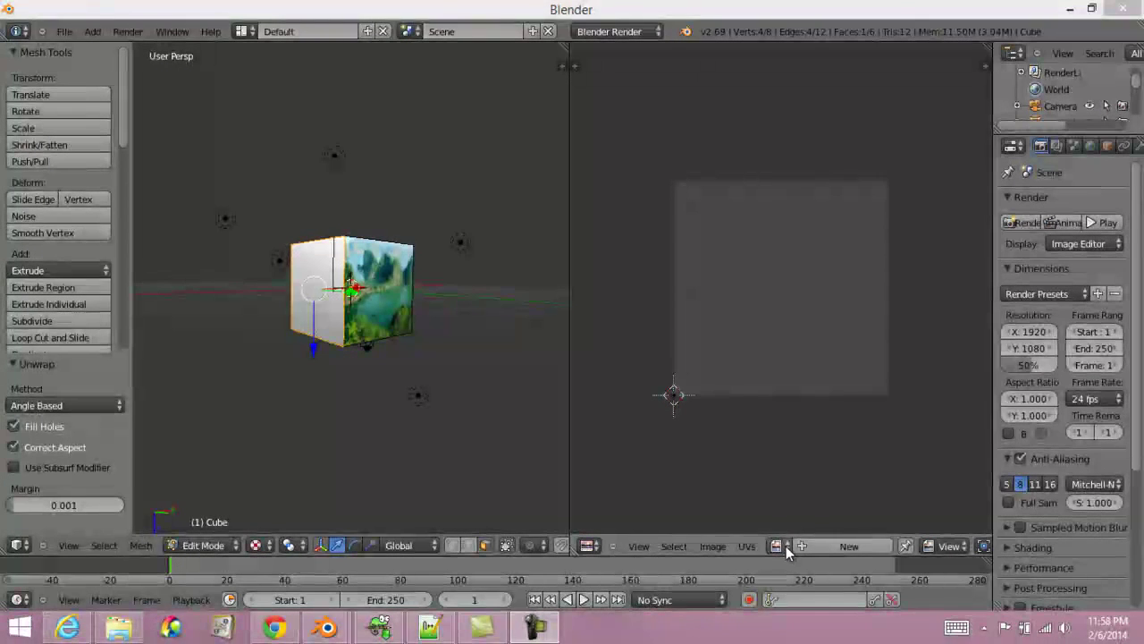
Step: Assign the already-loaded ben_thanh.PNG to the last blank face and unwrap it
left_click(786, 547)
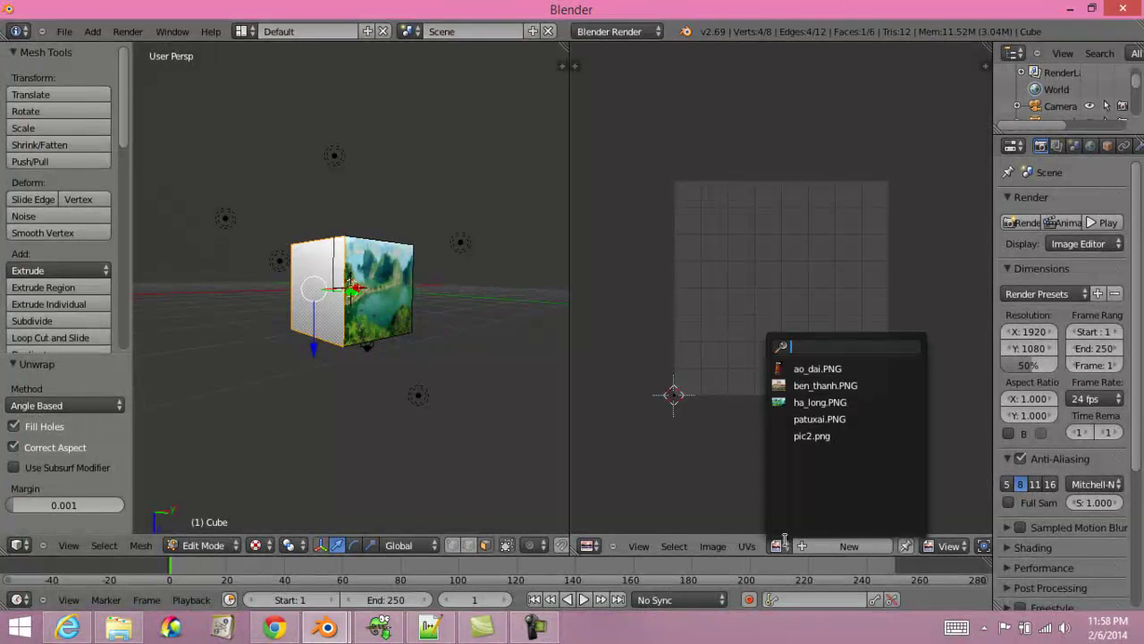
left_click(806, 386)
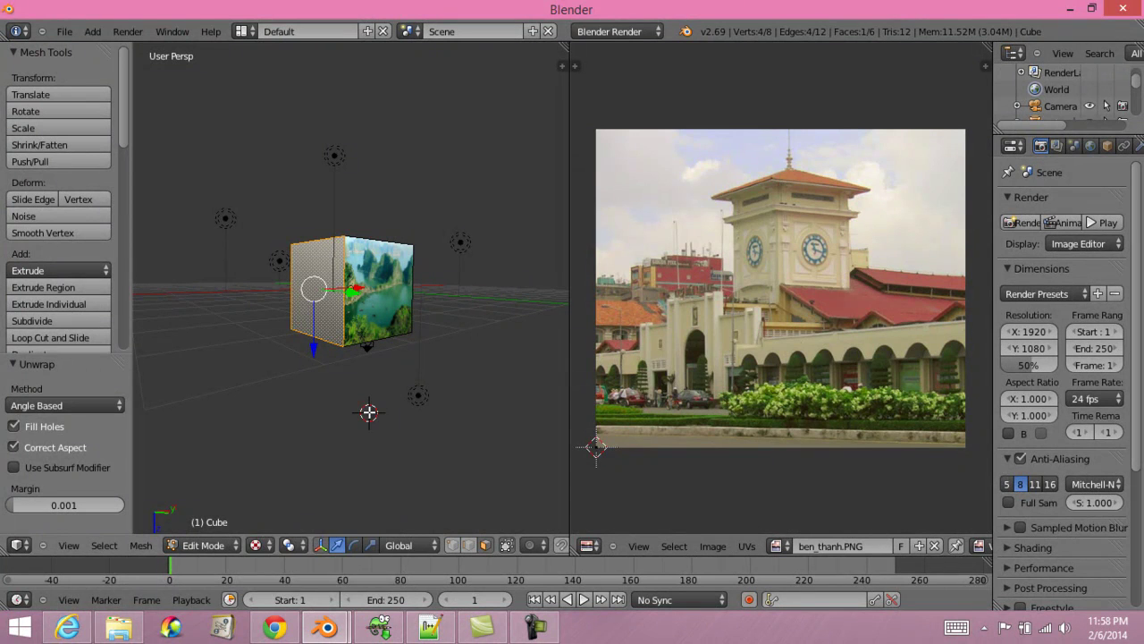
key("u")
left_click(369, 410)
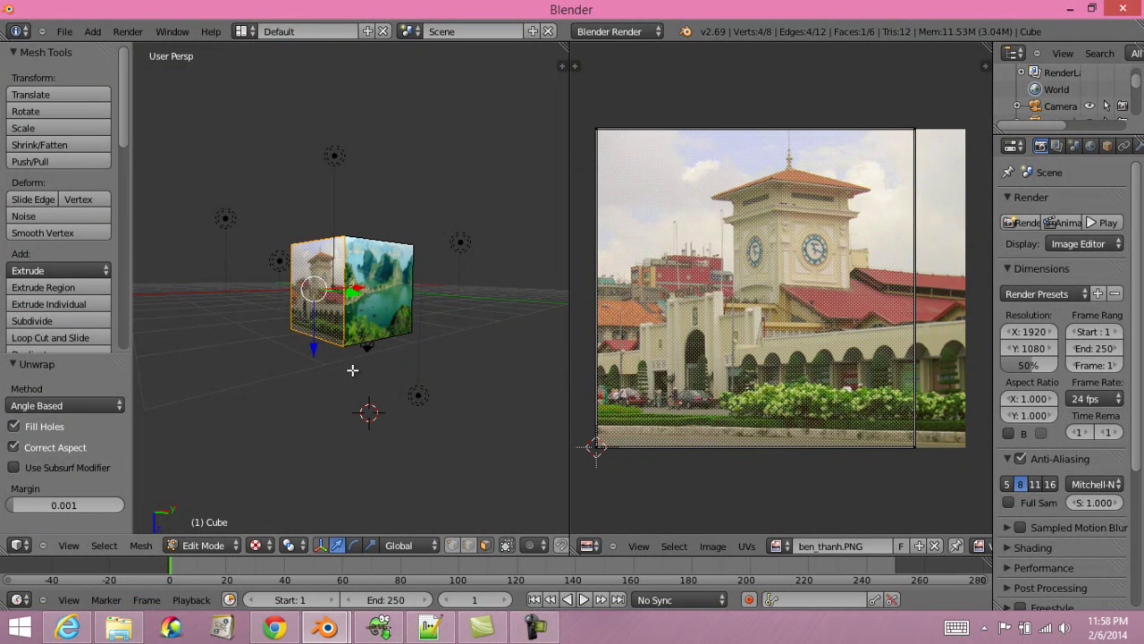
mouse_move(329, 286)
middle_mouse_down()
mouse_move(332, 242)
mouse_move(375, 358)
mouse_move(376, 289)
mouse_move(352, 266)
mouse_move(364, 275)
mouse_move(379, 338)
middle_mouse_up()
mouse_move(335, 291)
middle_mouse_down()
mouse_move(378, 312)
mouse_move(378, 294)
mouse_move(382, 346)
middle_mouse_up()
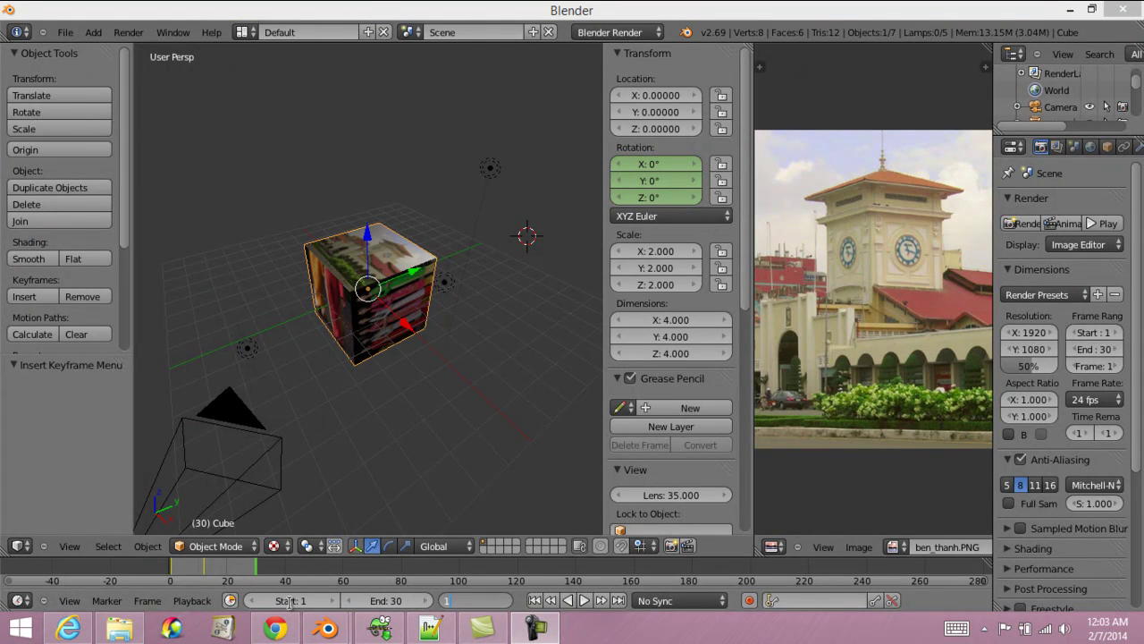
Step: Set the animation end frame to 40 and the current frame to 1
key("shift+Left")
left_click(386, 600)
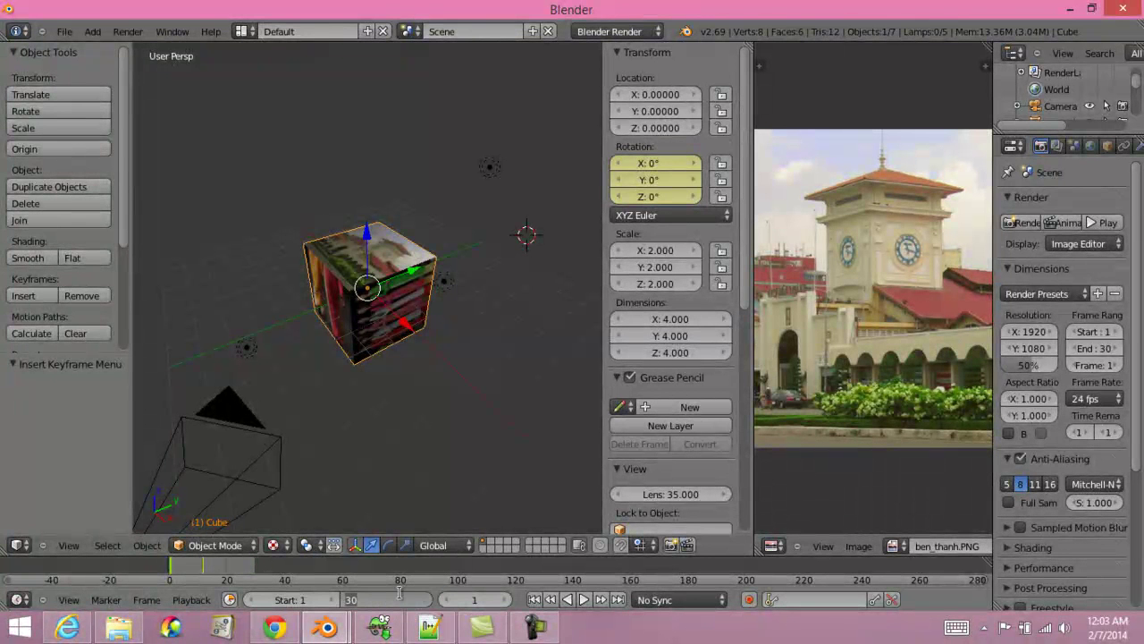
key("Return")
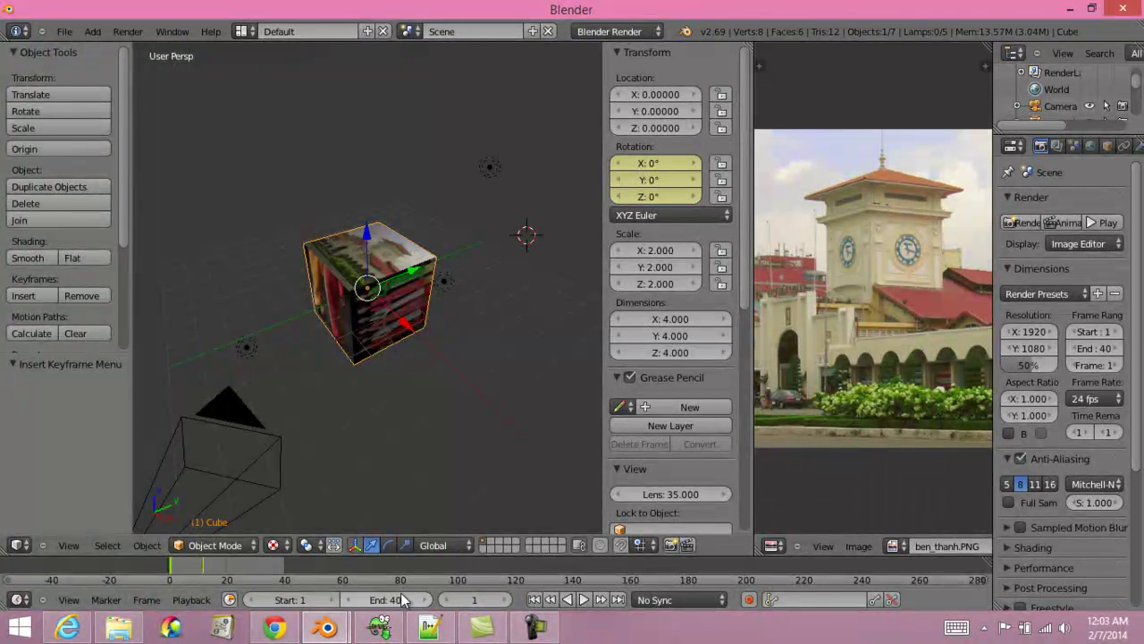
left_click(478, 600)
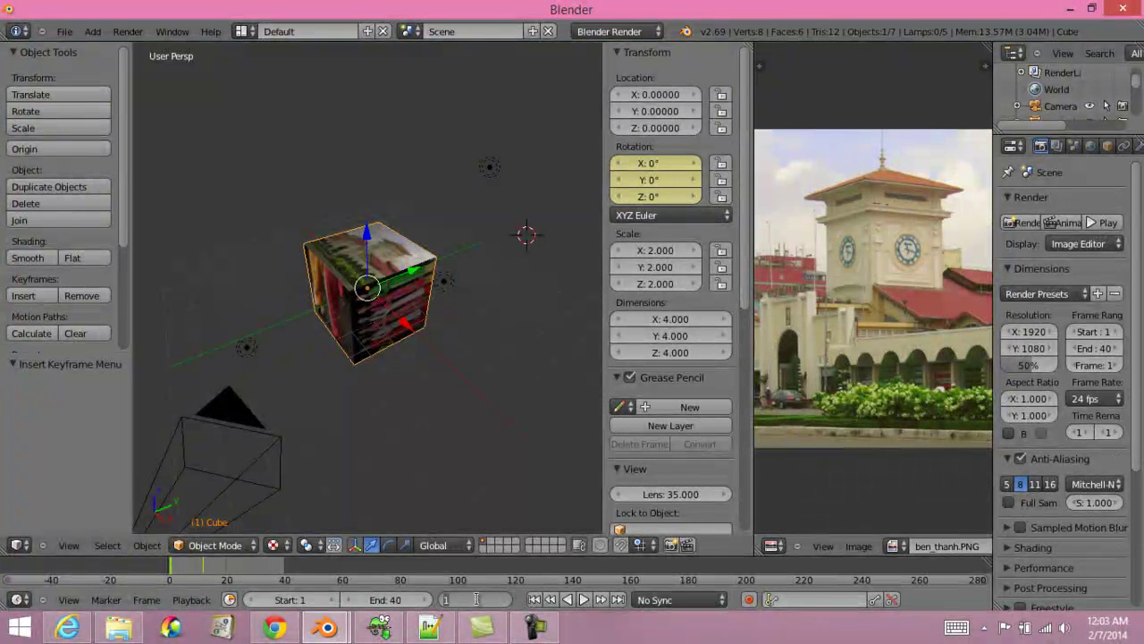
key("Return")
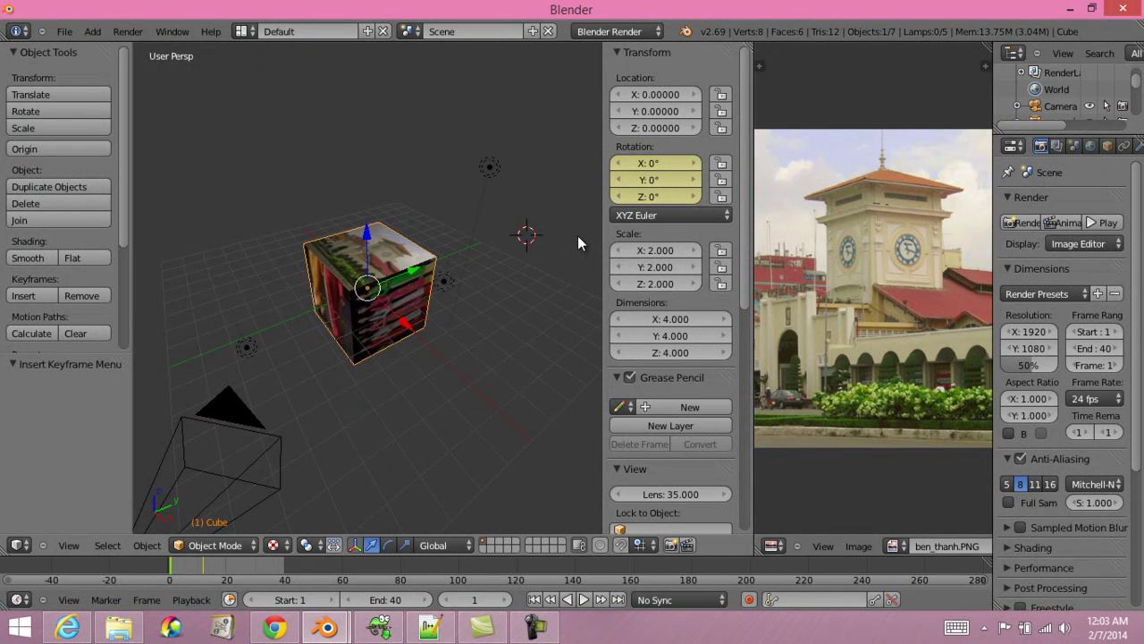
Step: Insert a rotation keyframe on the cube at frame 1 with 0° on all axes
key("n")
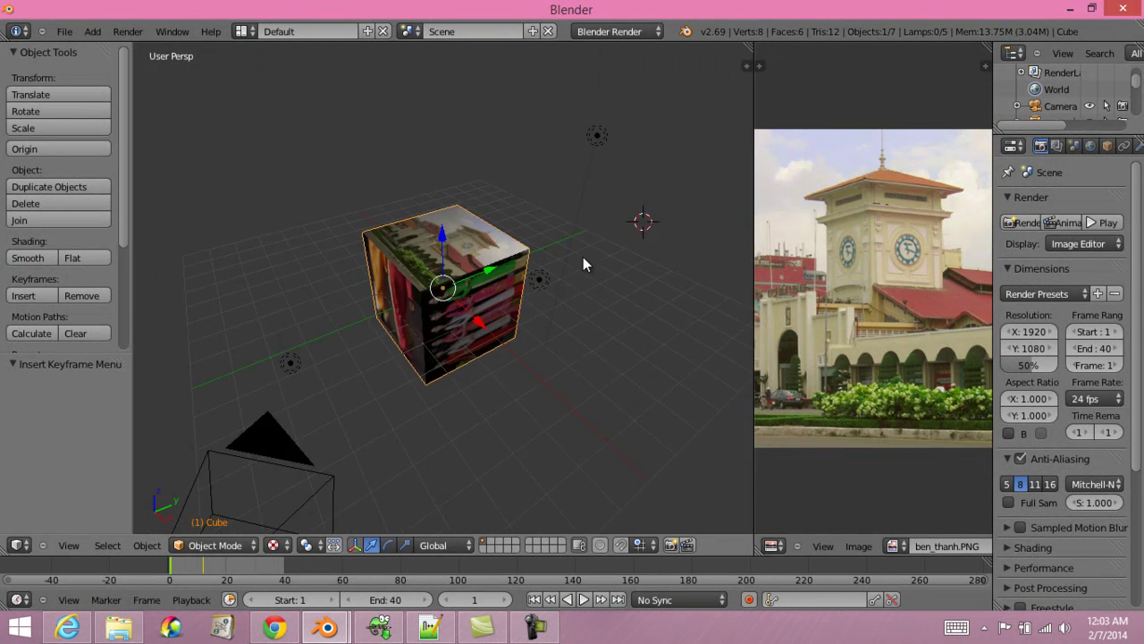
key("n")
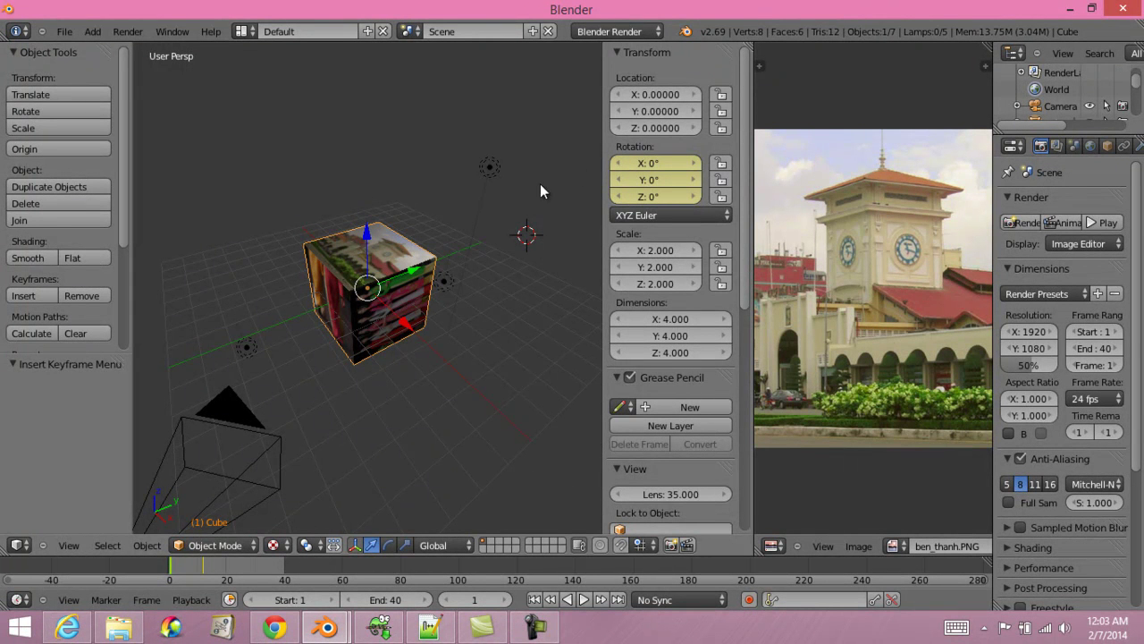
key("i")
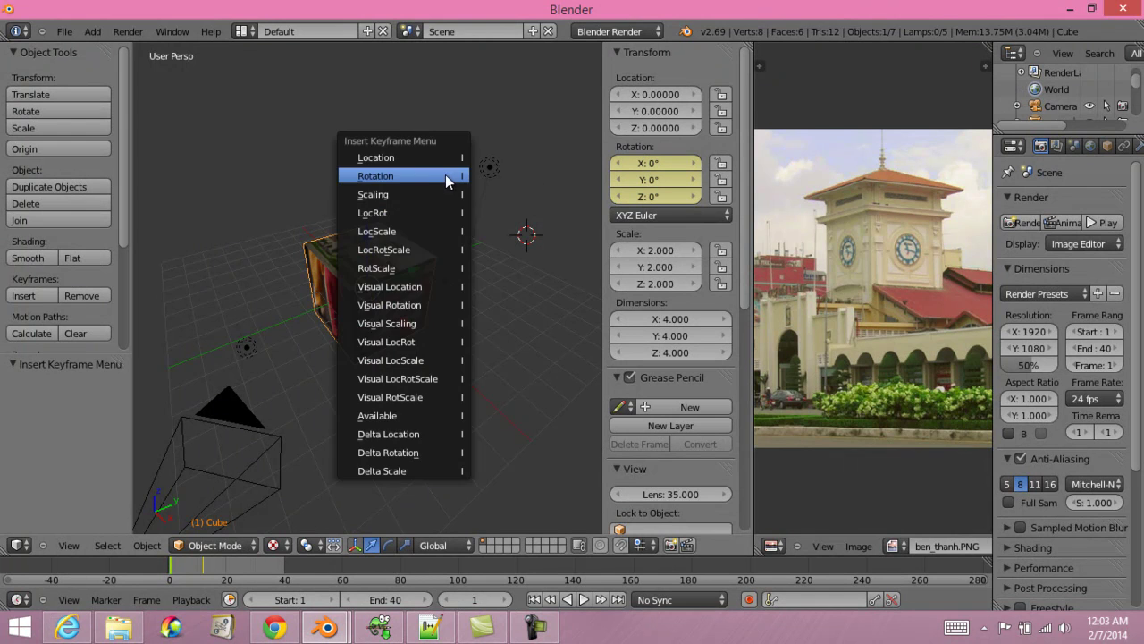
left_click(438, 176)
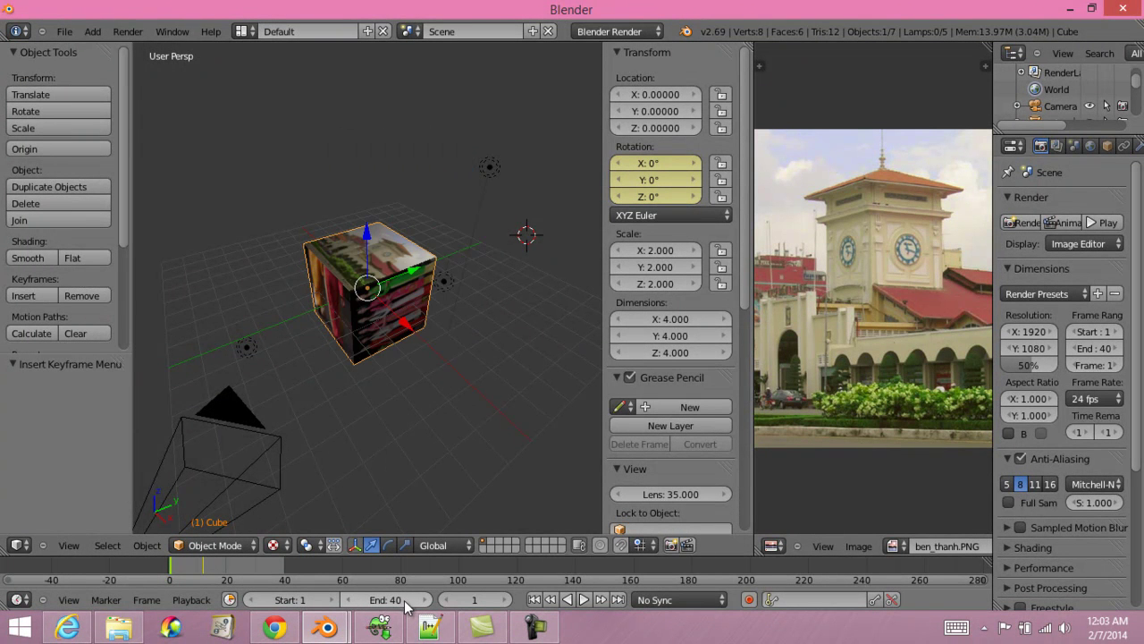
left_click(479, 599)
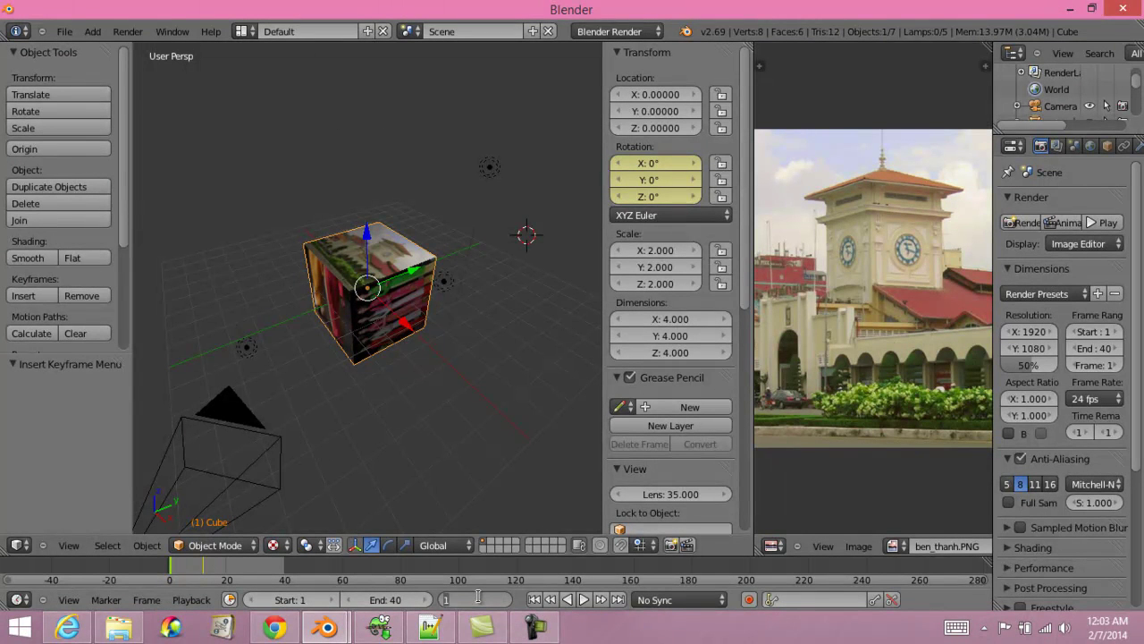
type("40")
Step: Keyframe a 250° Z rotation on frame 40 and play back the spinning cube
key("Return")
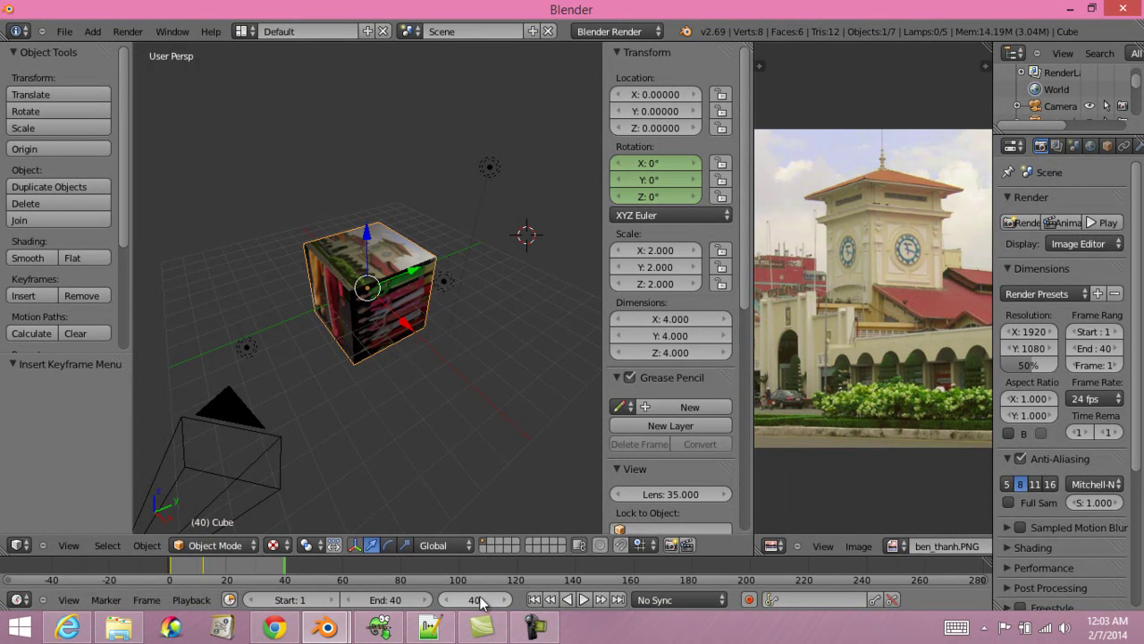
left_click(653, 196)
type("250")
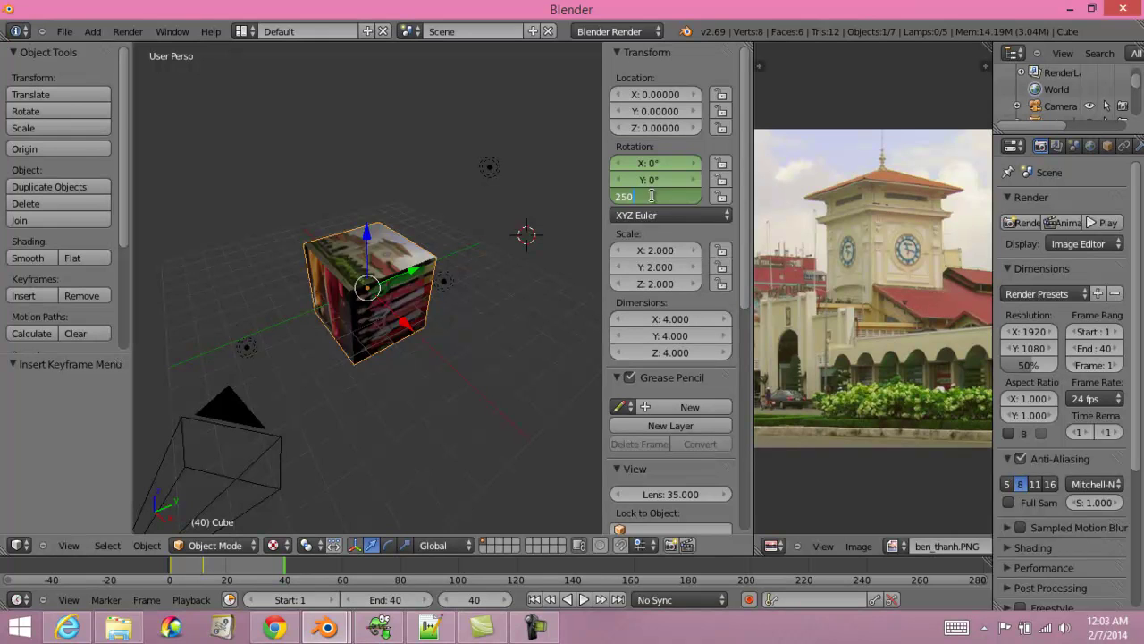
key("Return")
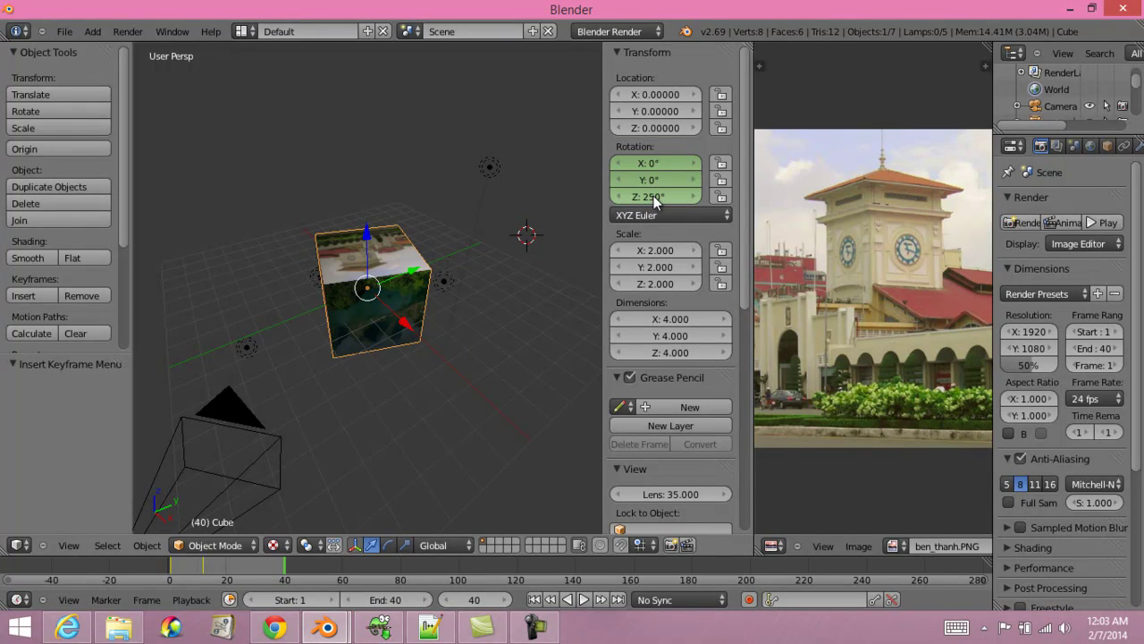
key("i")
left_click(507, 193)
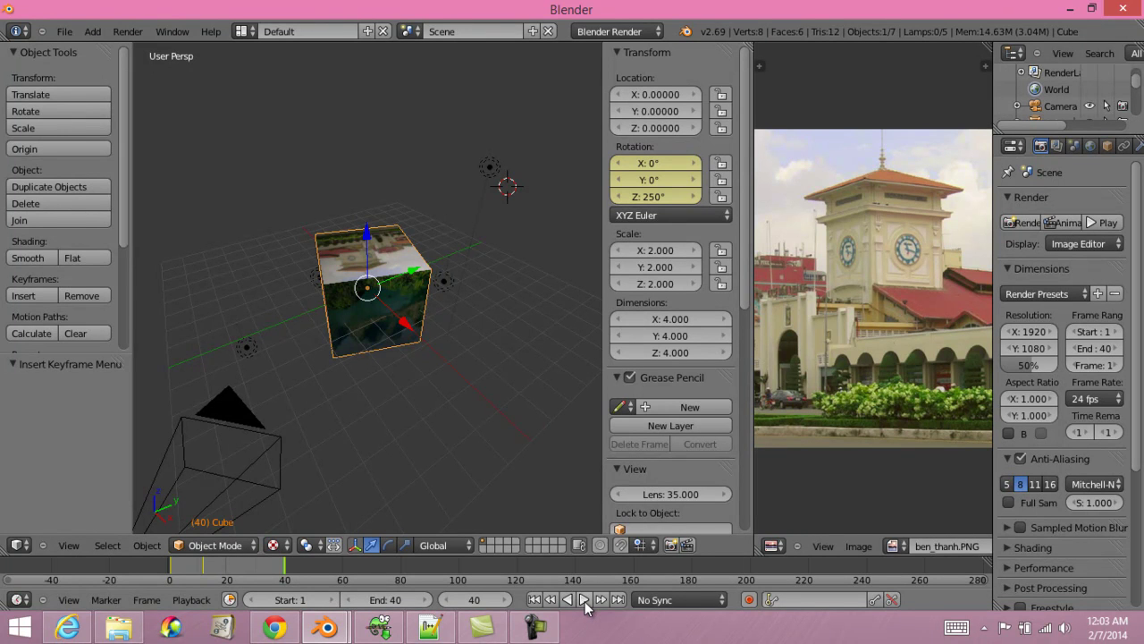
left_click(584, 599)
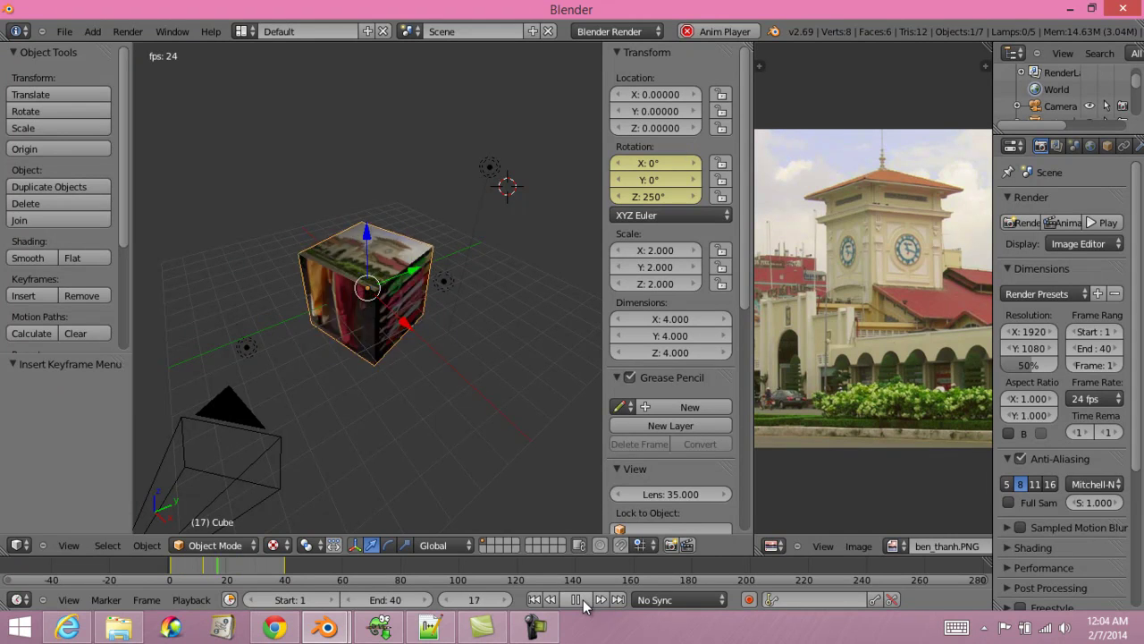
Step: Turn the outliner area into a widened Graph Editor and change the rotation keys' interpolation mode
left_click(1011, 54)
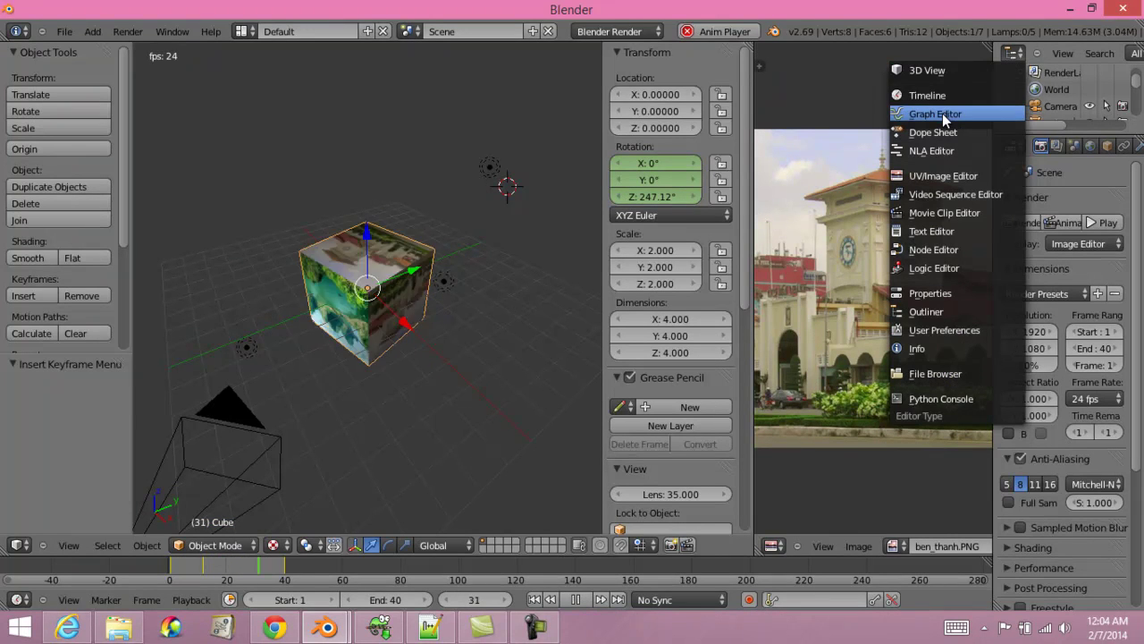
left_click(942, 113)
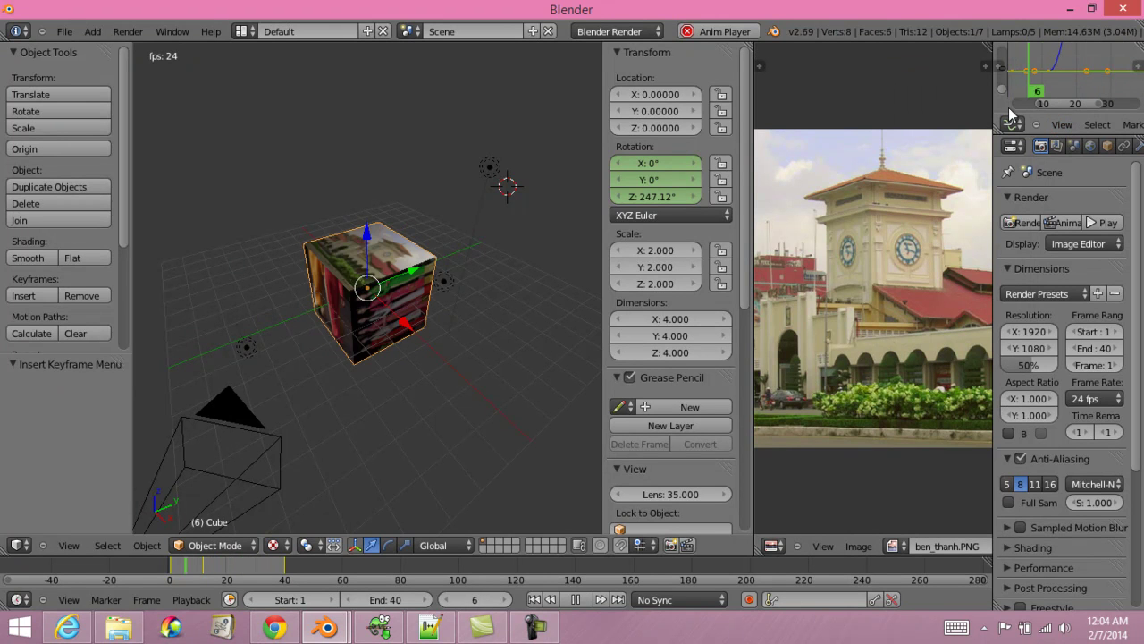
left_click_drag(995, 114, 809, 119)
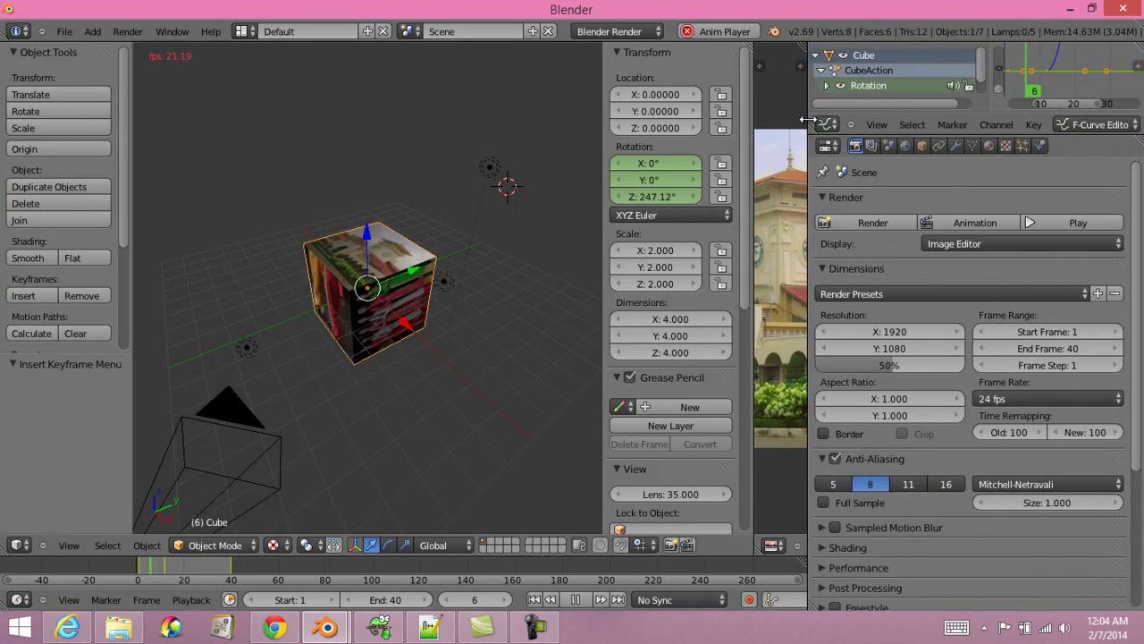
left_click(1033, 126)
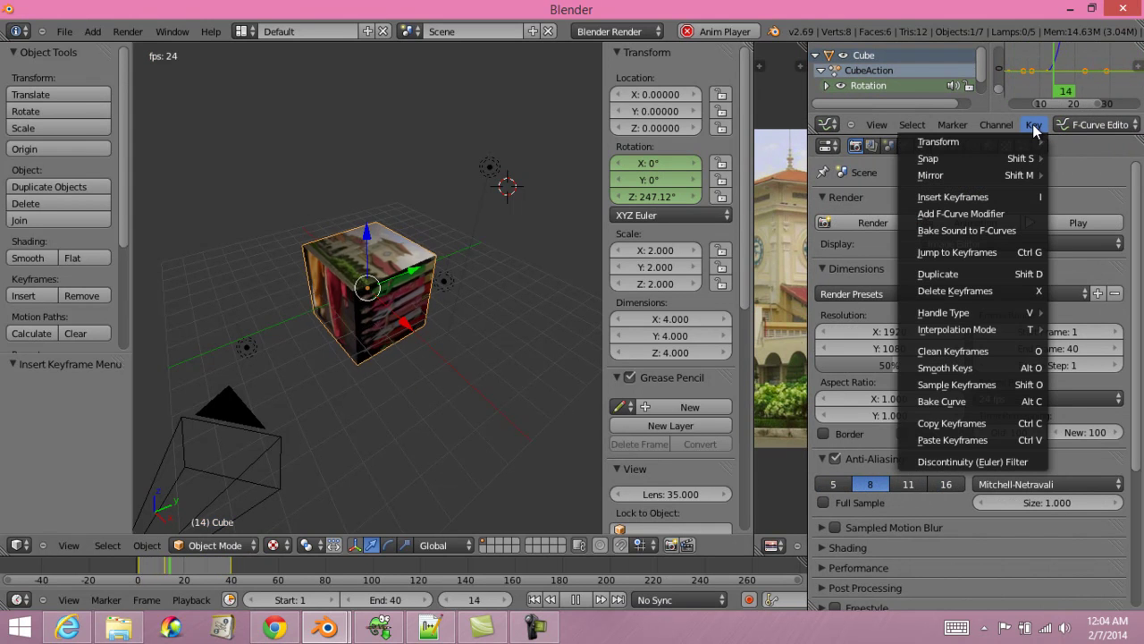
mouse_move(956, 329)
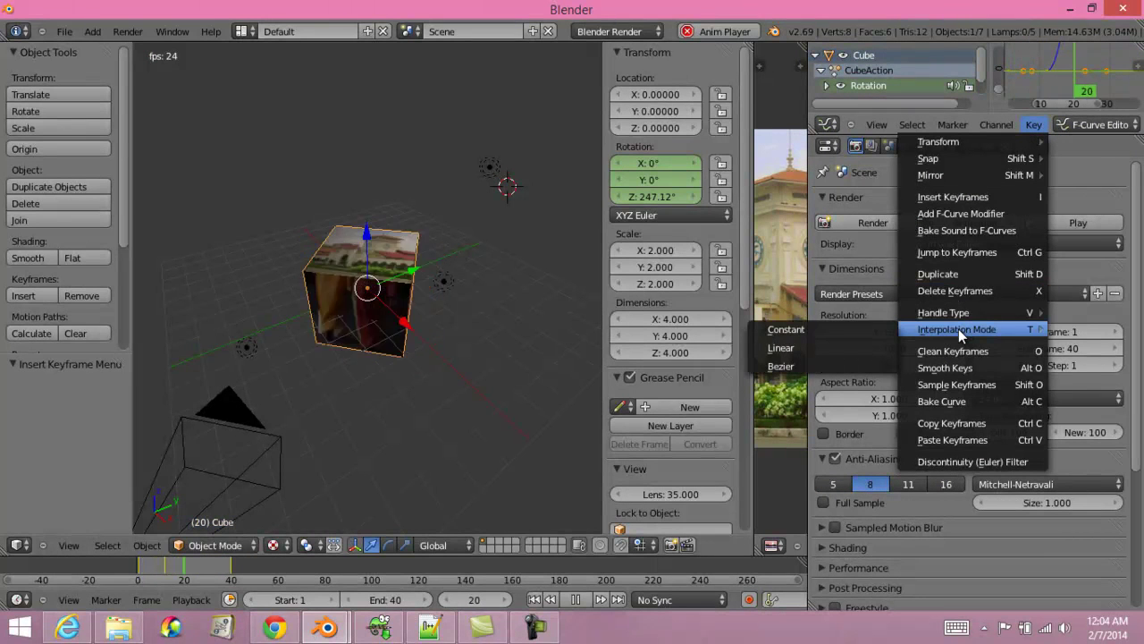
left_click(784, 347)
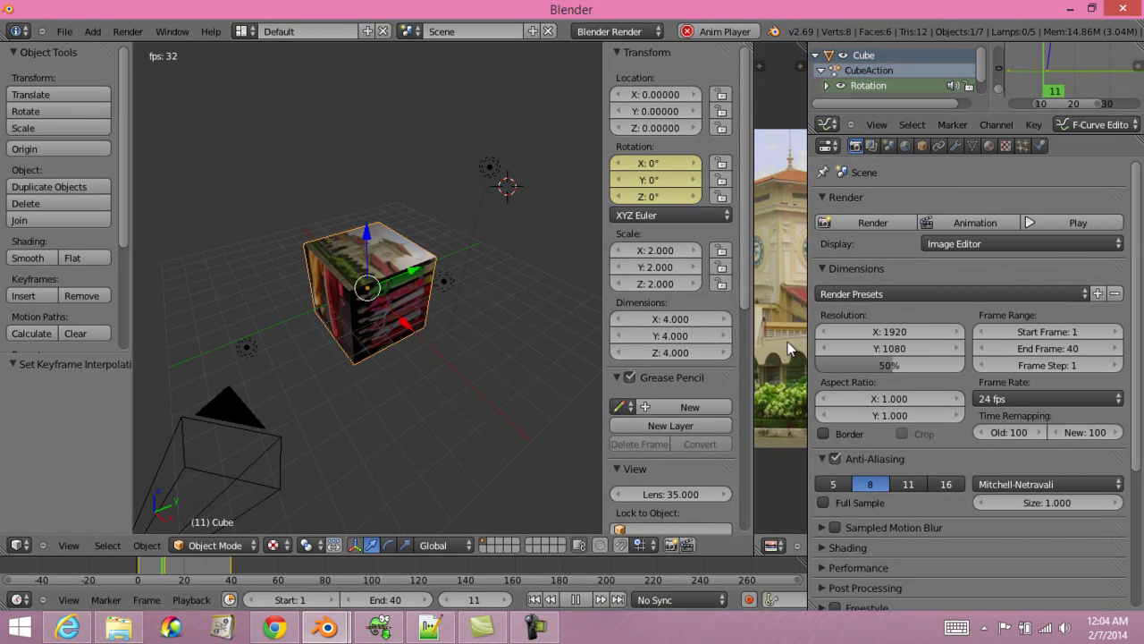
Step: Stop and restart playback, then halt it at frame 29 mid-spin
left_click(576, 599)
left_click(582, 599)
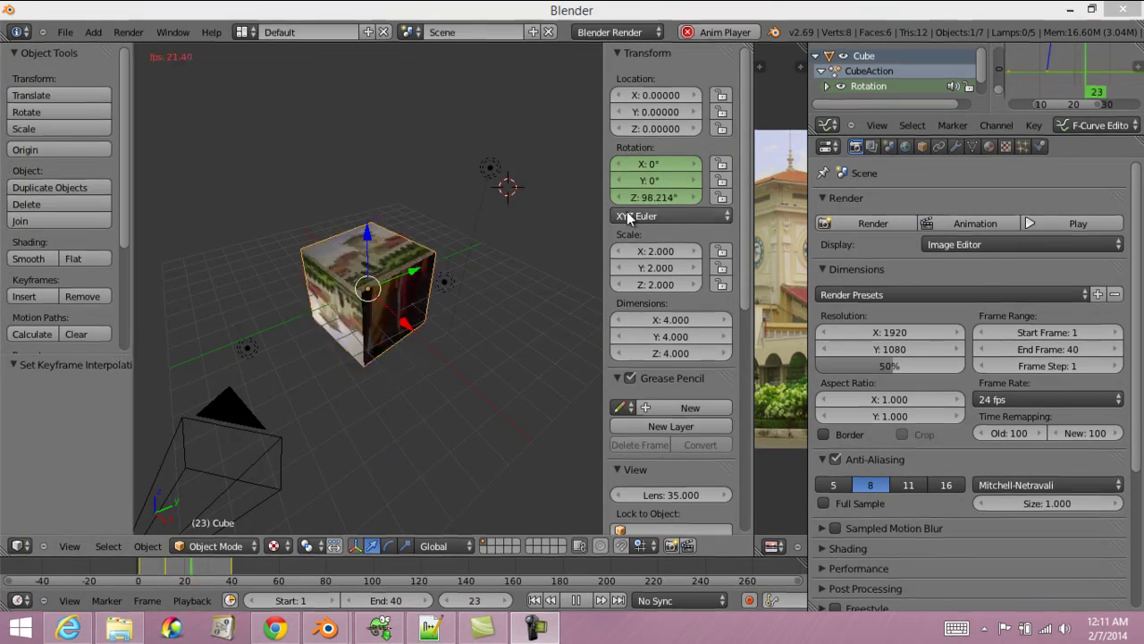
left_click(576, 600)
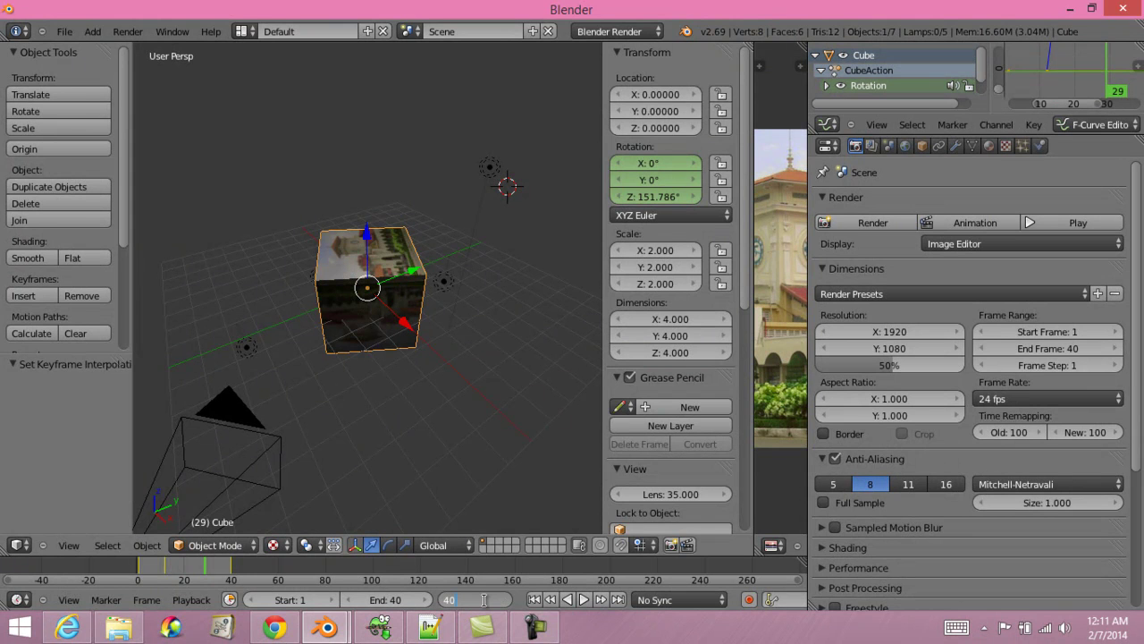
Step: On frame 40, set the cube's rotation to X 100° and Y 200°
key("Return")
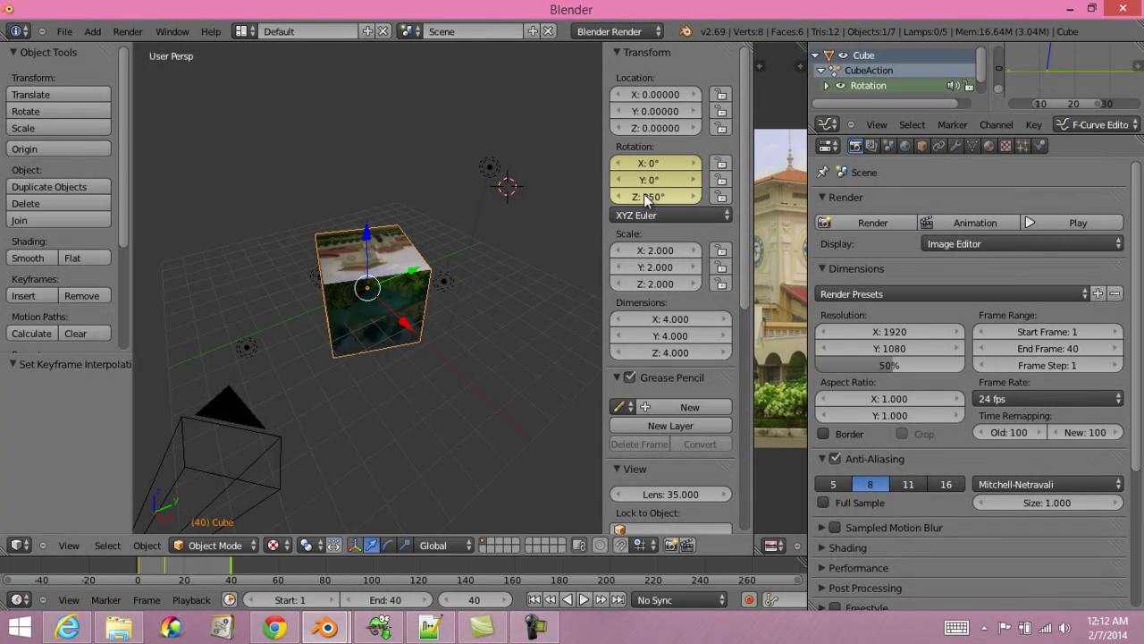
left_click(633, 165)
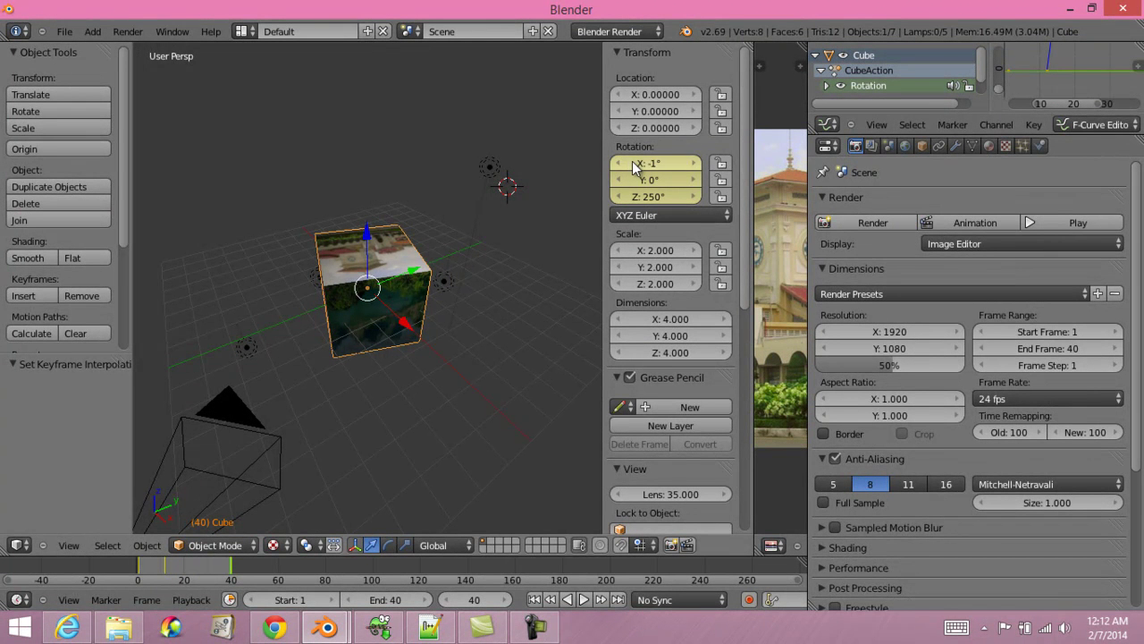
left_click(636, 162)
key("Return")
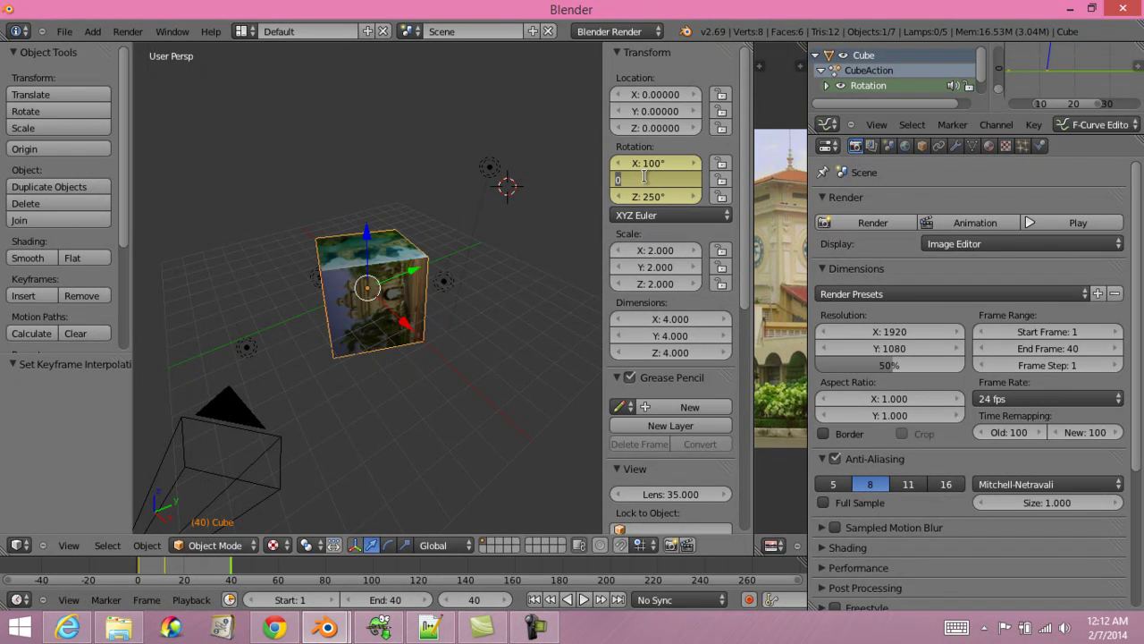
type("200")
key("Return")
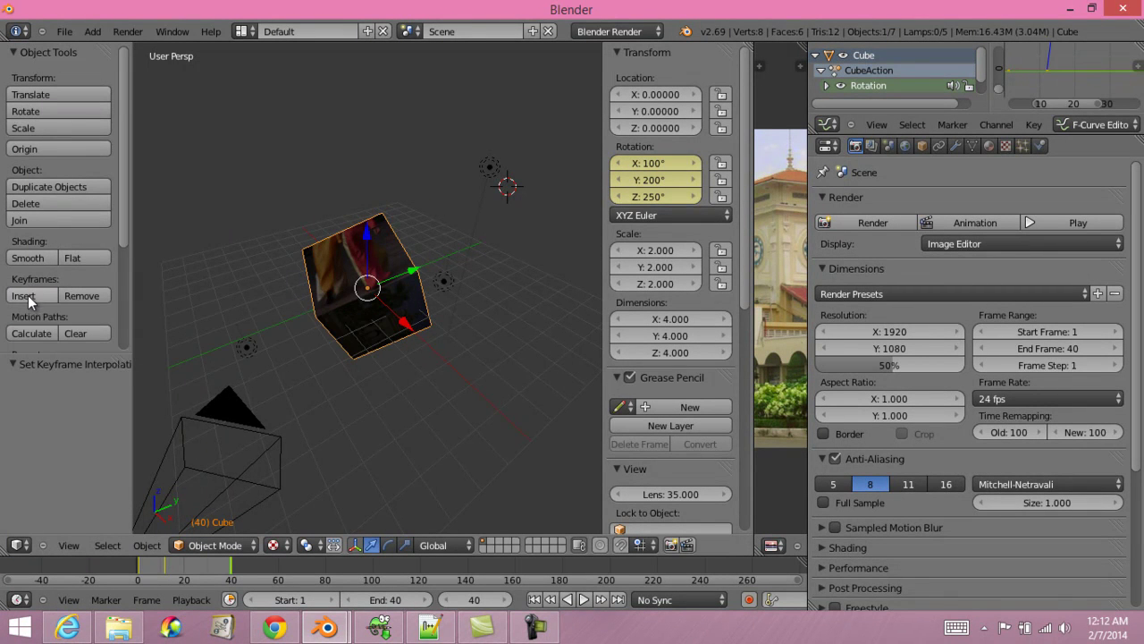
Step: Keyframe the 100°, 200°, 250° rotation and play the animation to preview it
key("i")
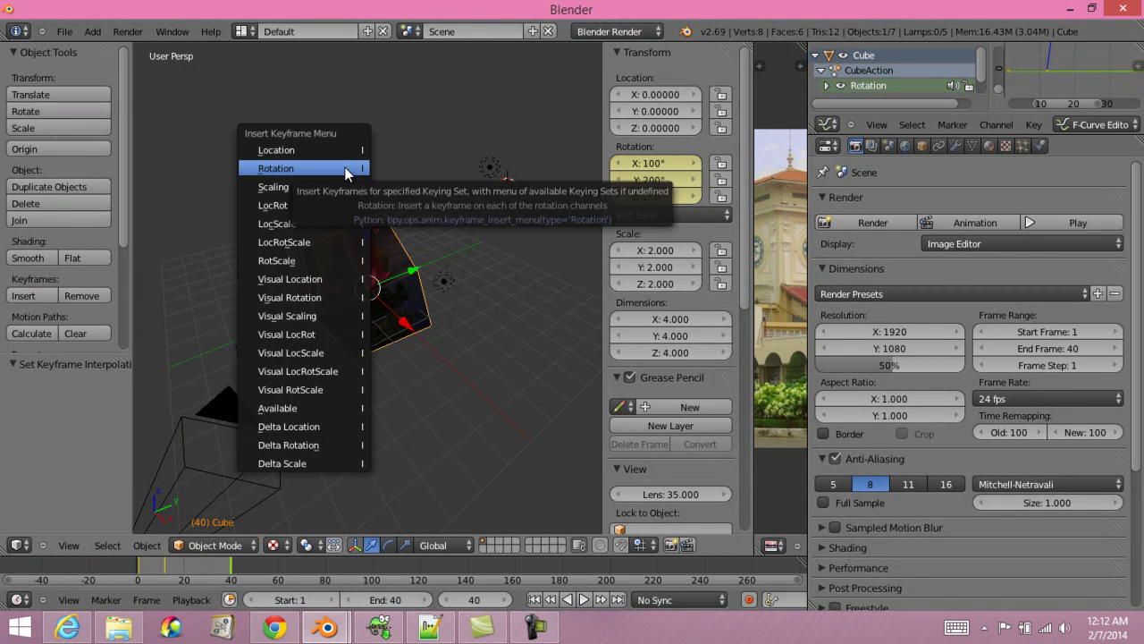
left_click(346, 169)
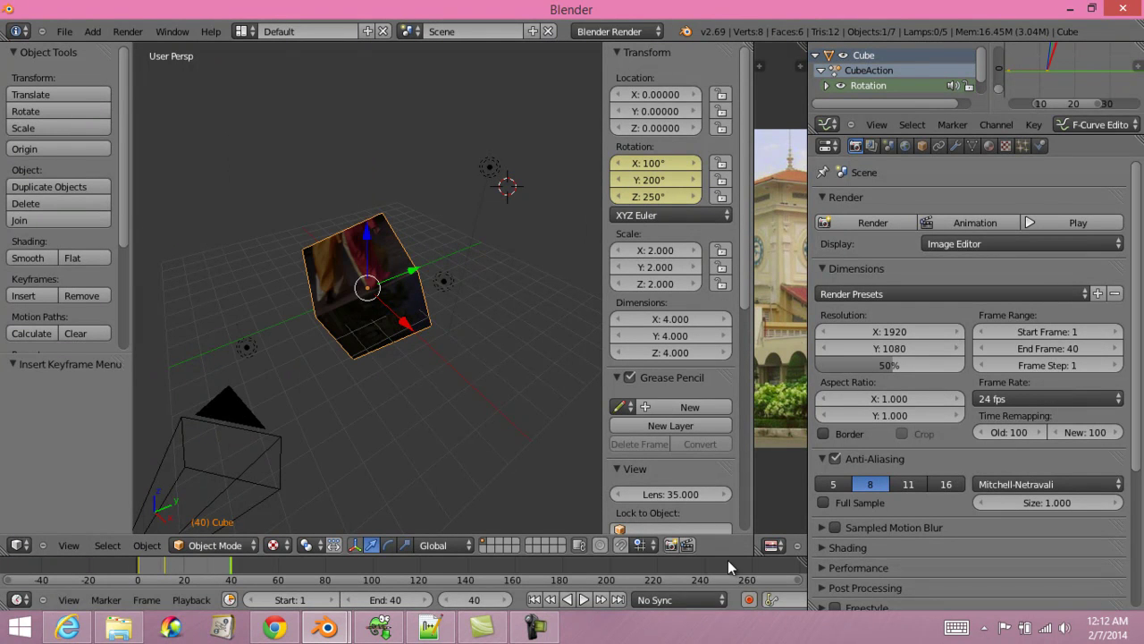
left_click(585, 600)
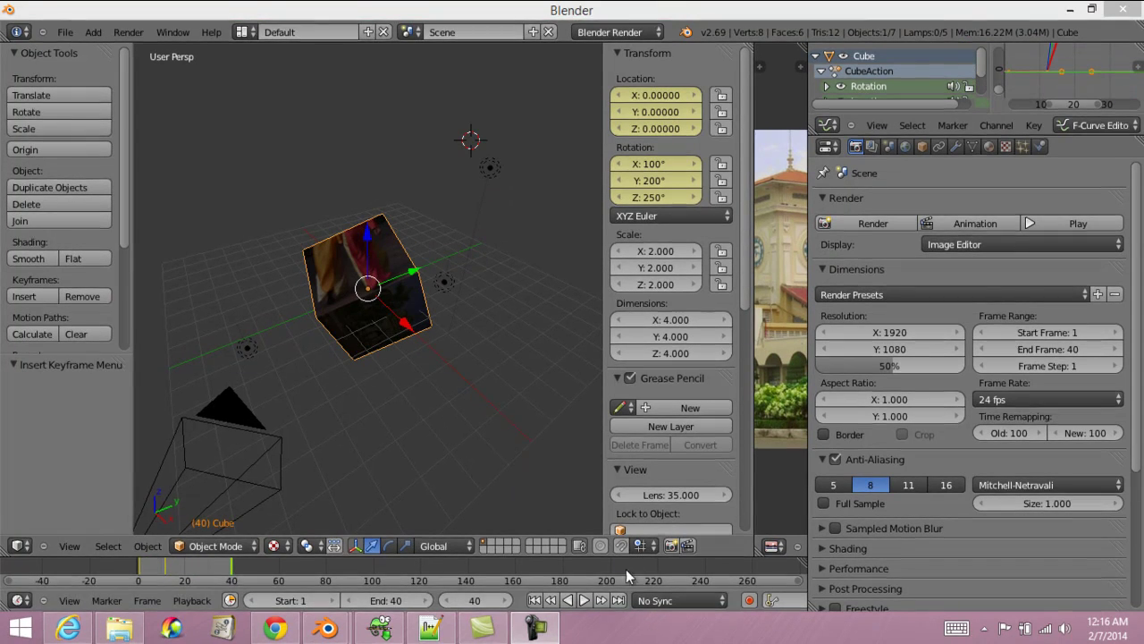
Step: Stop playback, keyframe the cube's location 0, 0, 0 on frame 1, then jump to frame 40
left_click(585, 599)
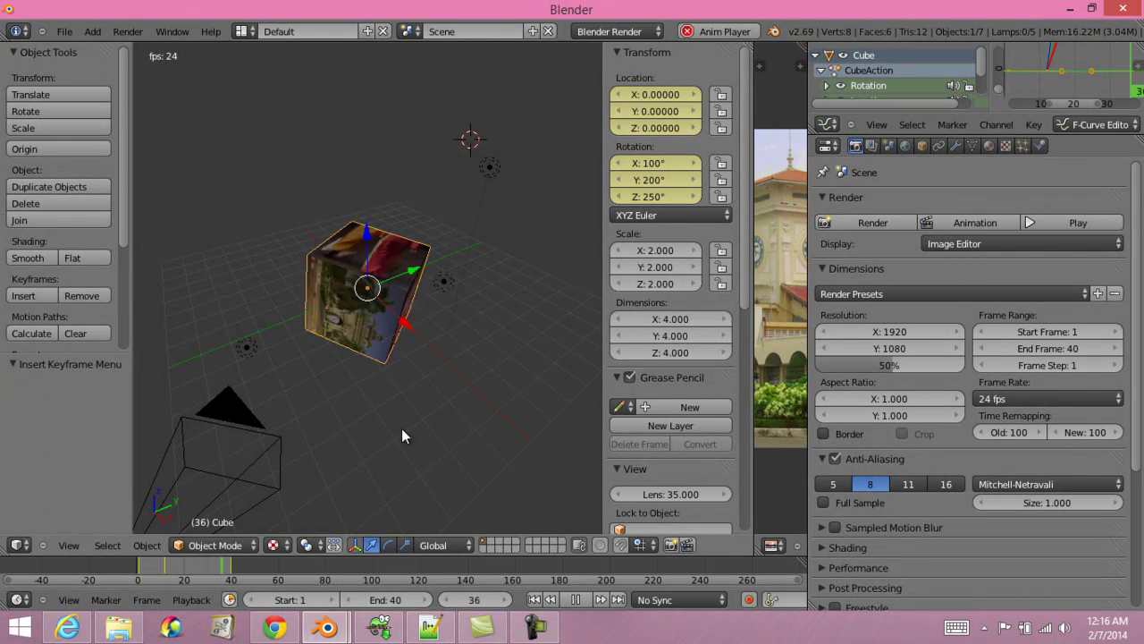
left_click(577, 600)
left_click(581, 602)
key("Escape")
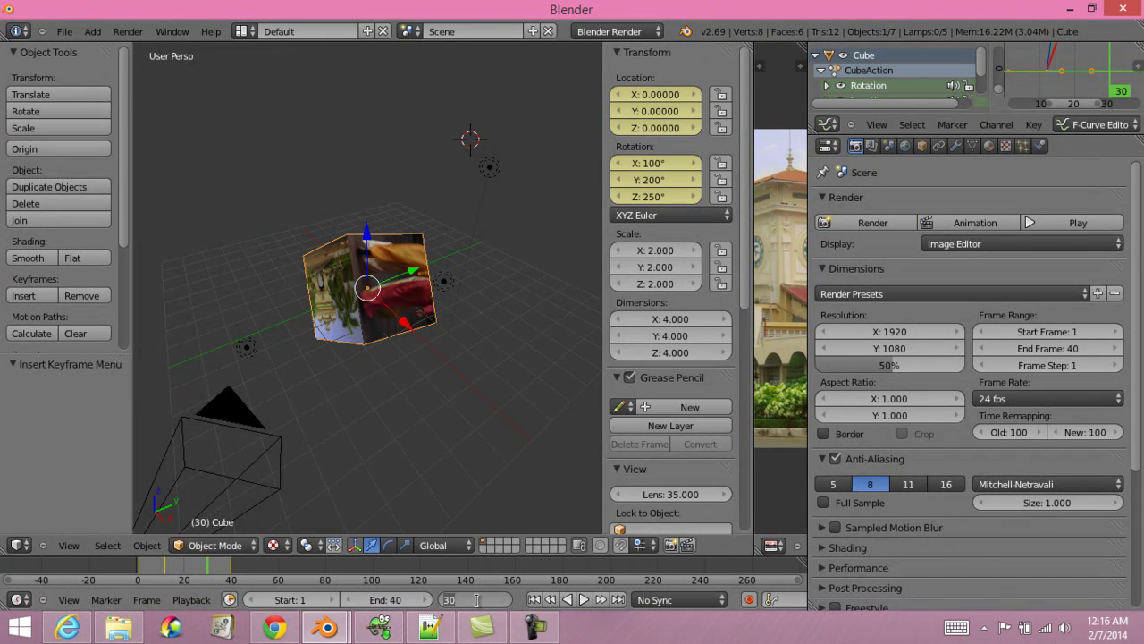
type("1")
key("Return")
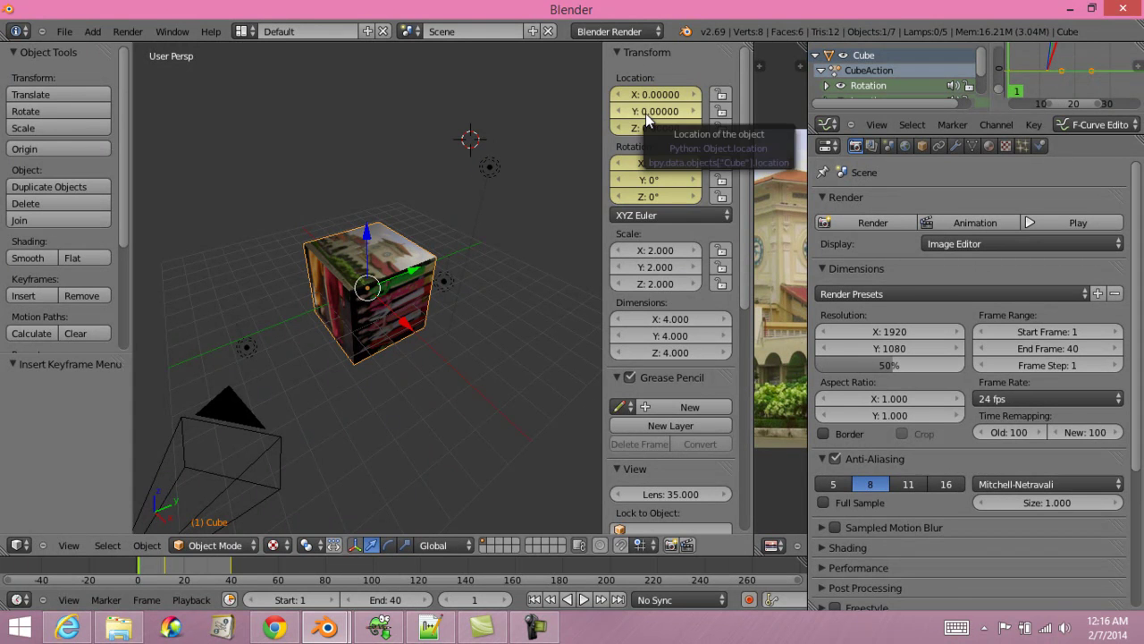
key("i")
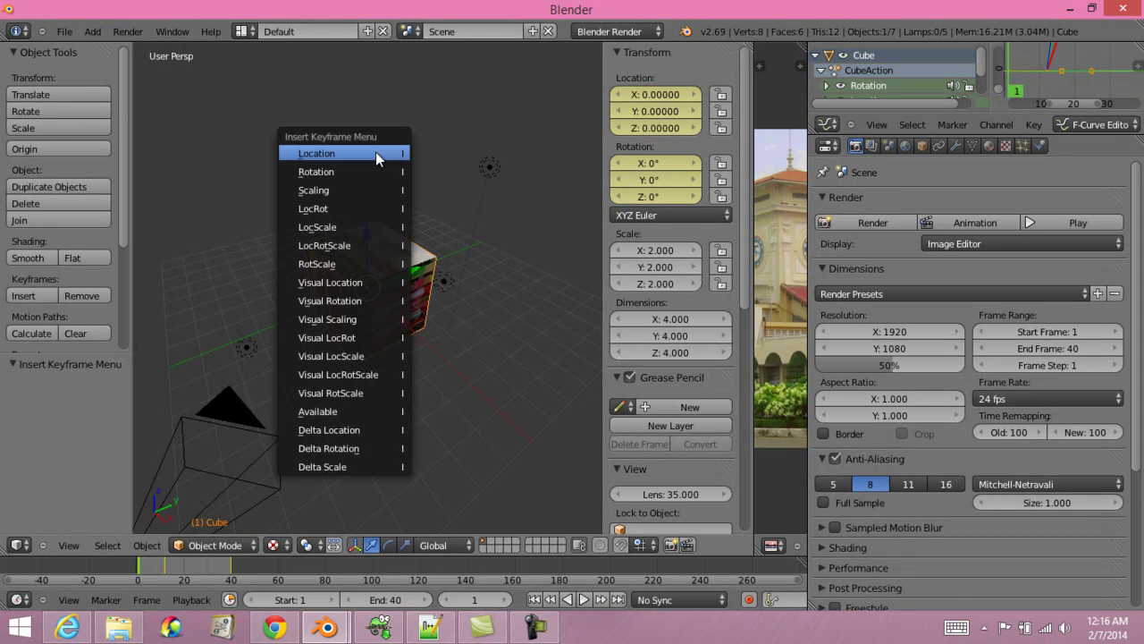
left_click(353, 153)
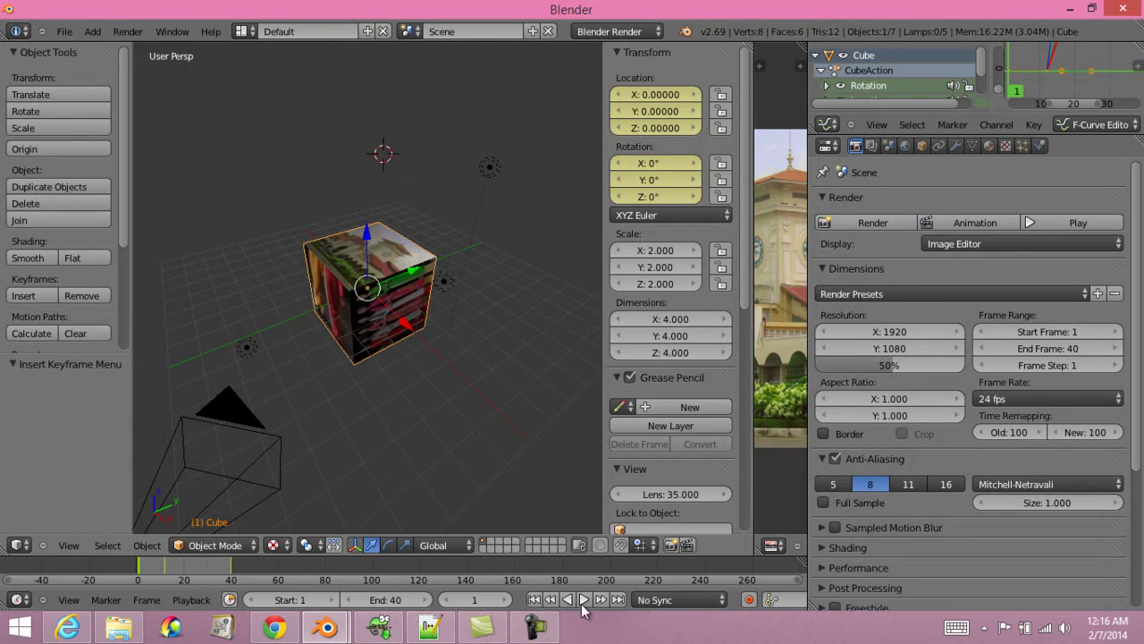
left_click(477, 601)
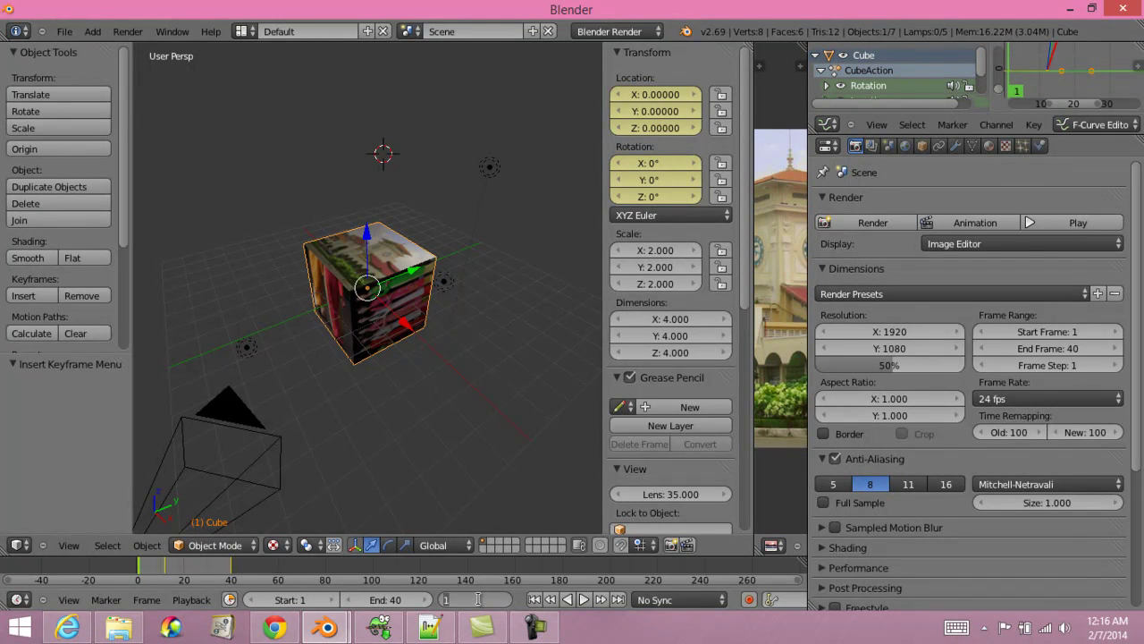
type("40")
key("Return")
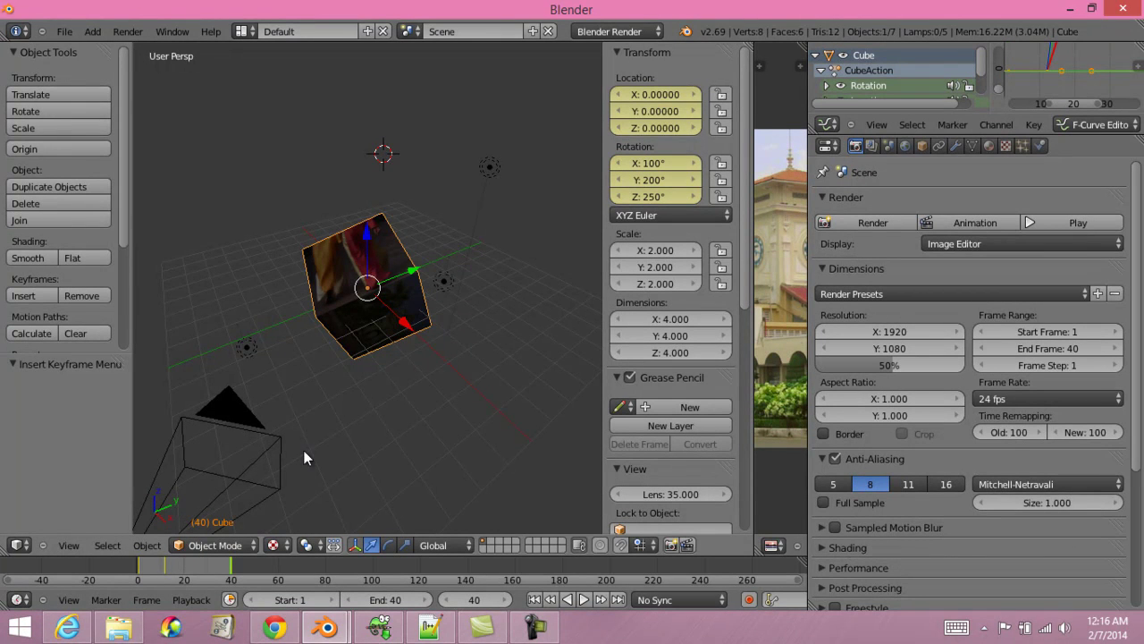
Step: Set Location Z to 10 on frame 40, keyframe the location, and play the rising spin
left_click(648, 129)
key("Return")
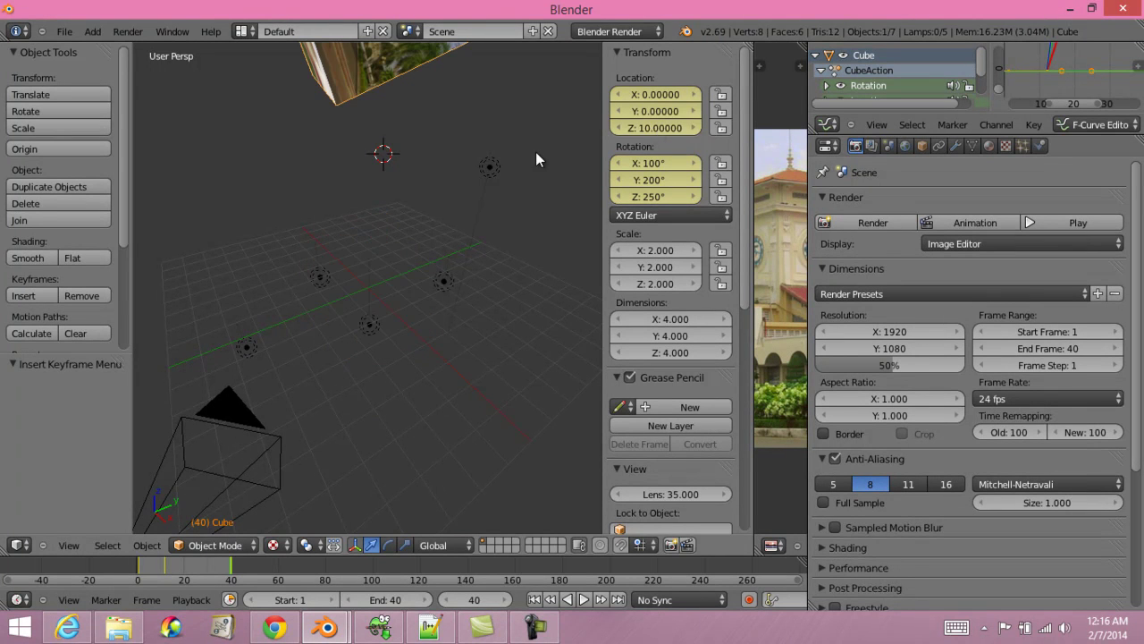
left_click(522, 159)
key("i")
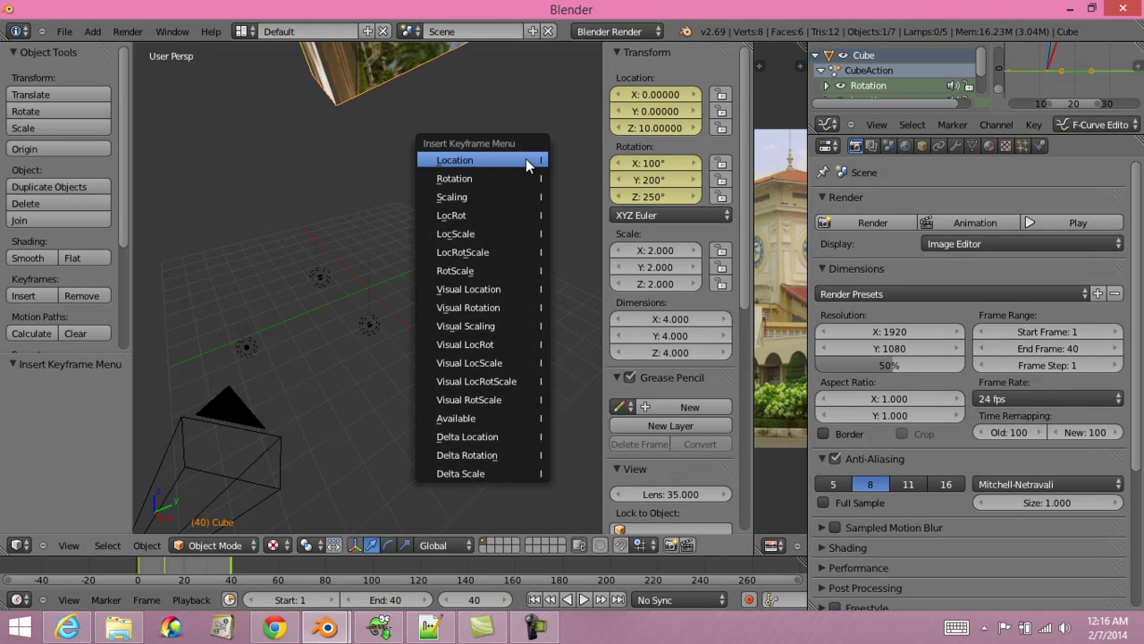
left_click(527, 159)
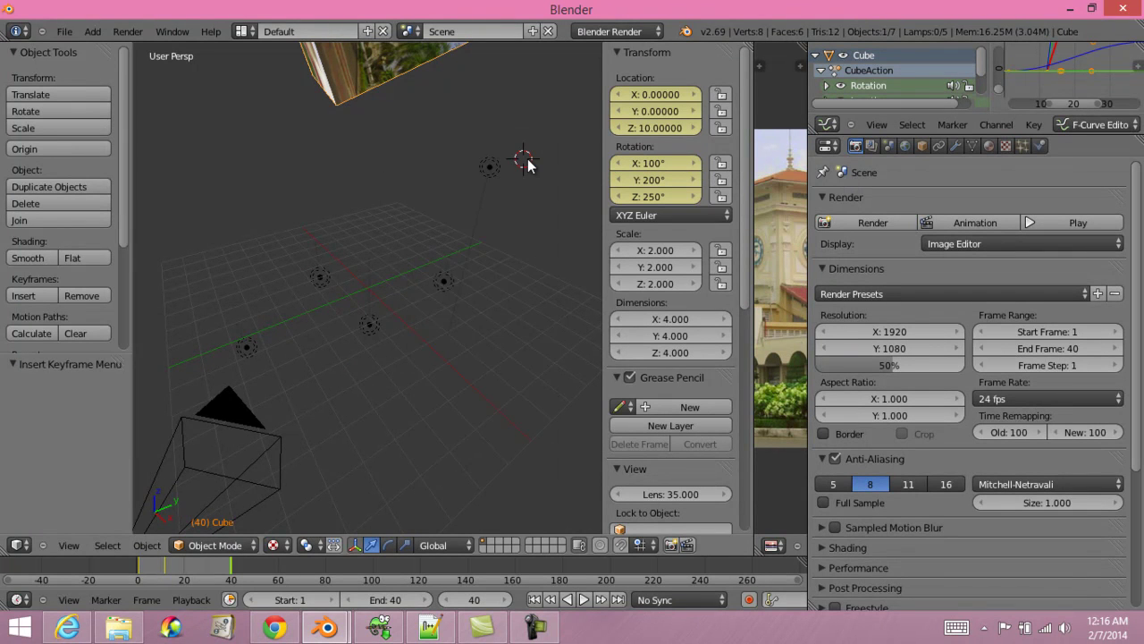
left_click(586, 604)
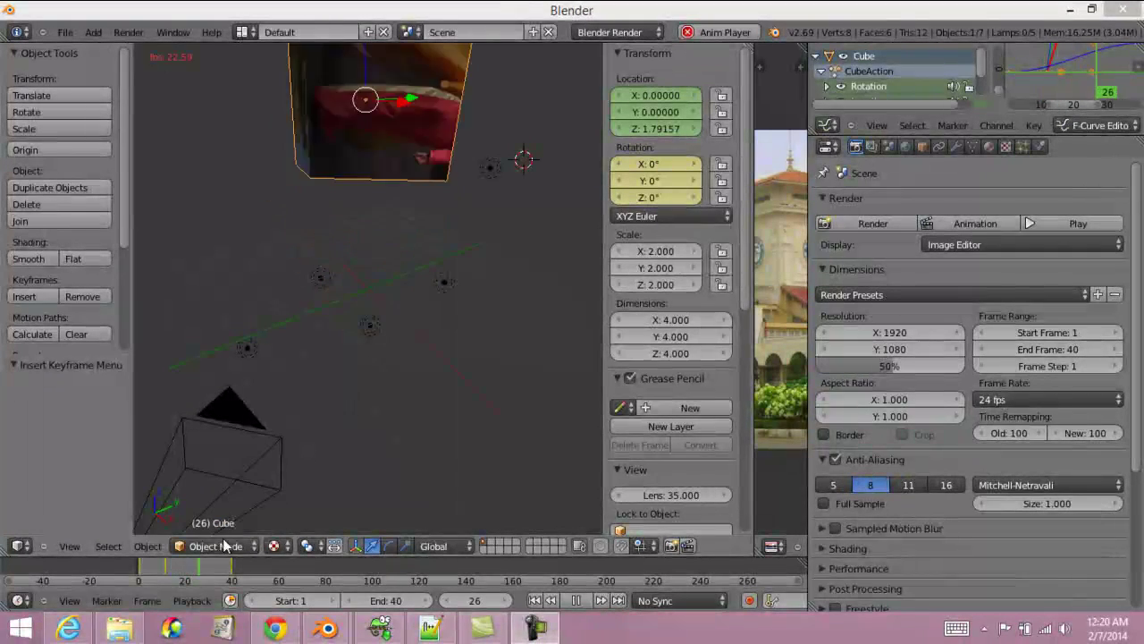
Step: Stop playback, then on frame 40 set Location Z back to 0 and keyframe it
left_click(577, 599)
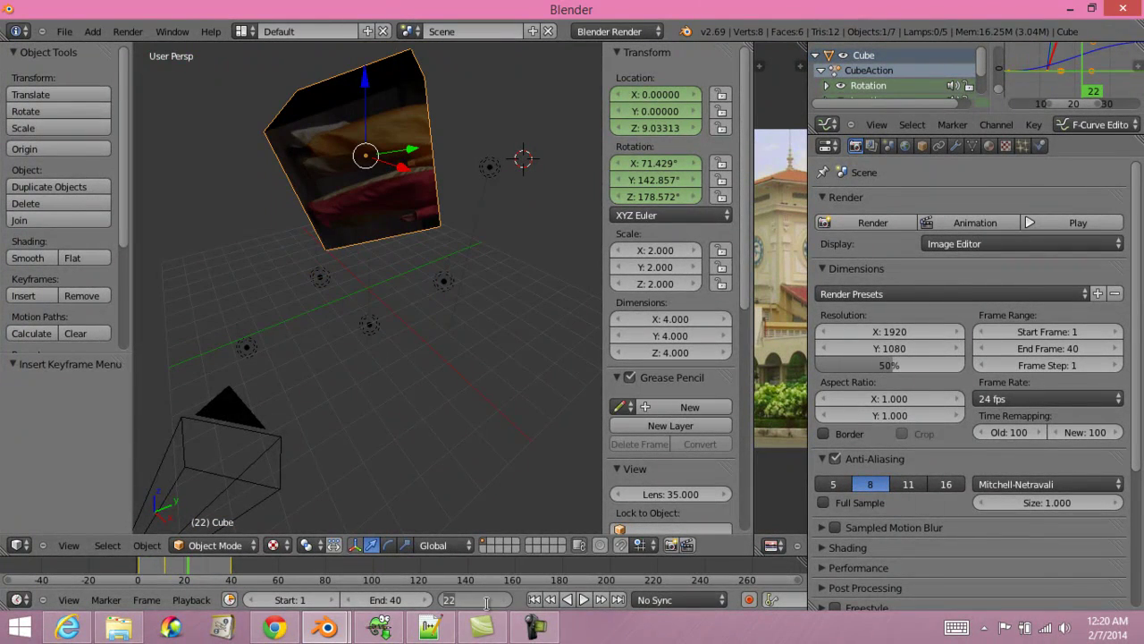
type("40")
key("Return")
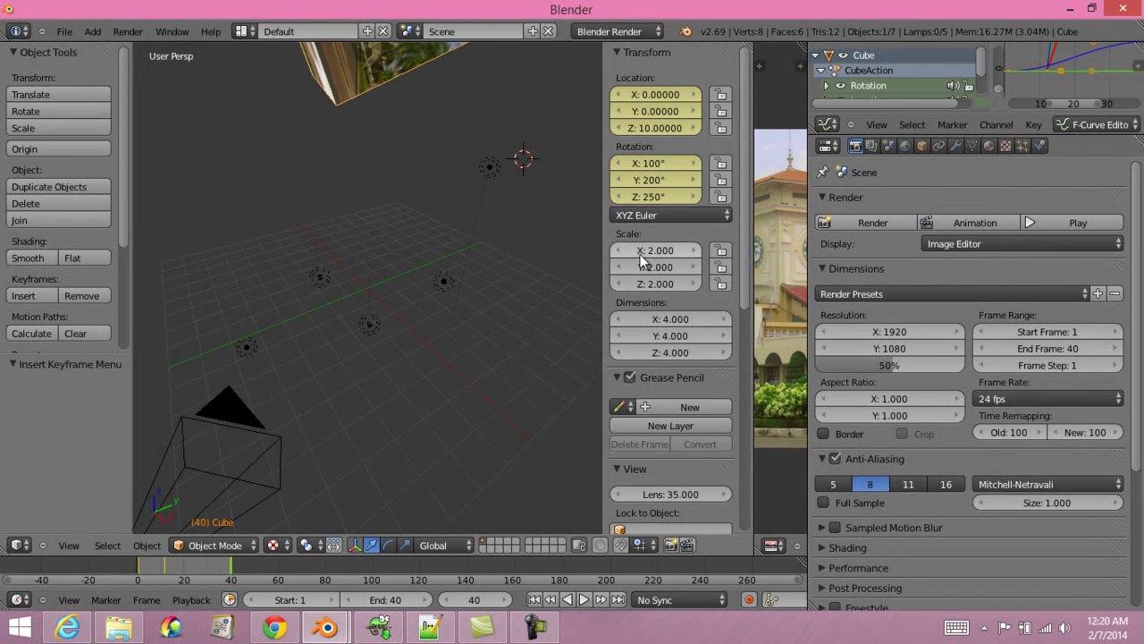
left_click(654, 127)
type("0")
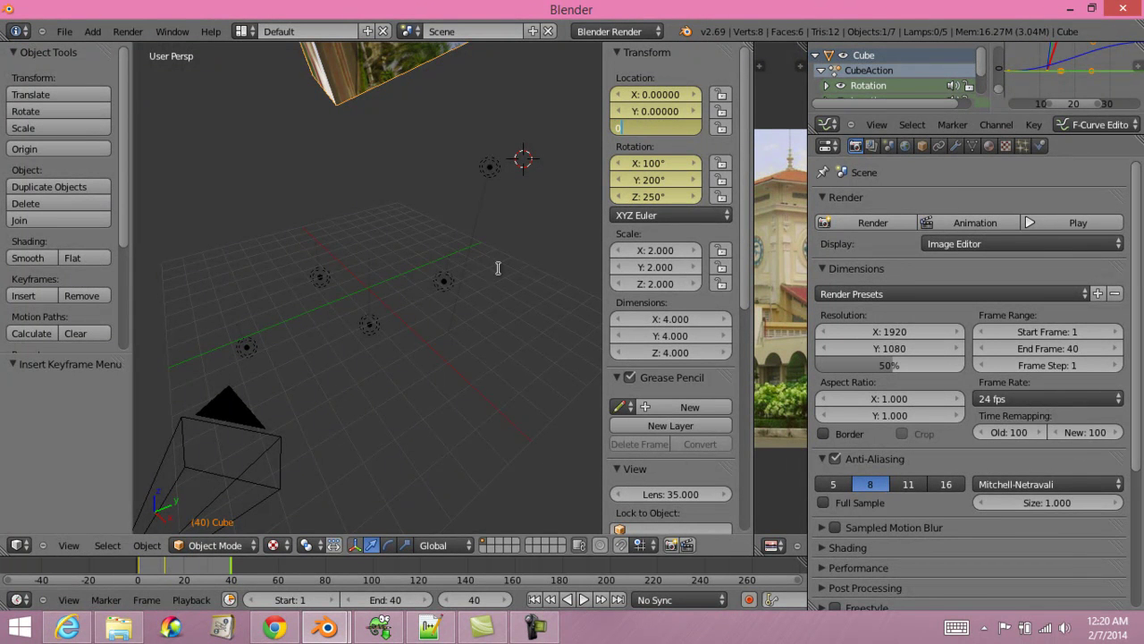
key("Return")
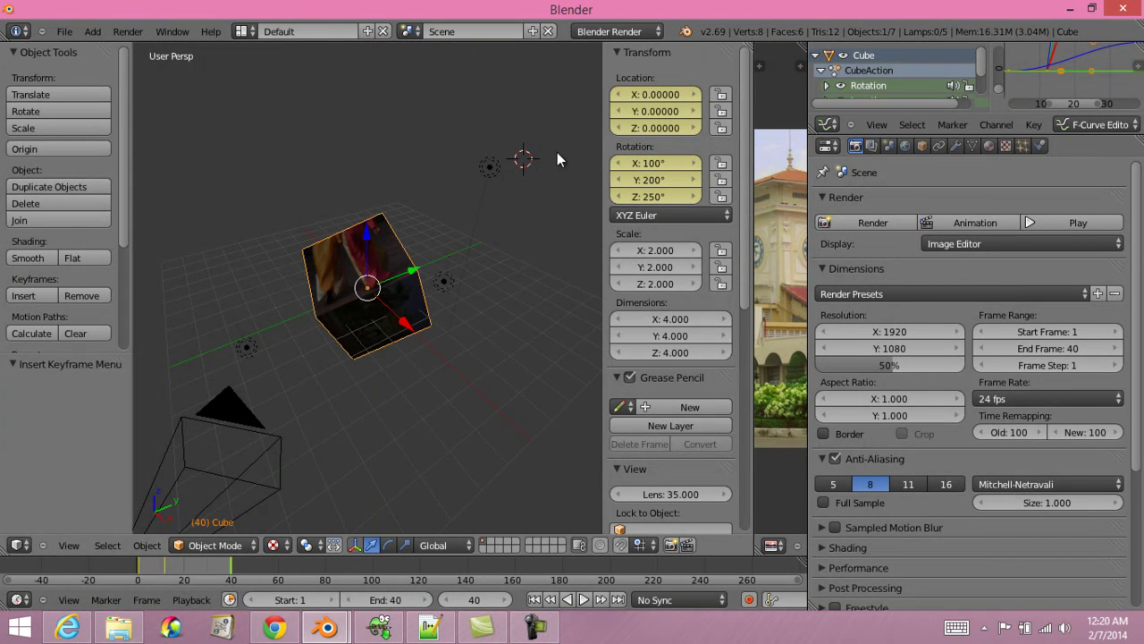
key("i")
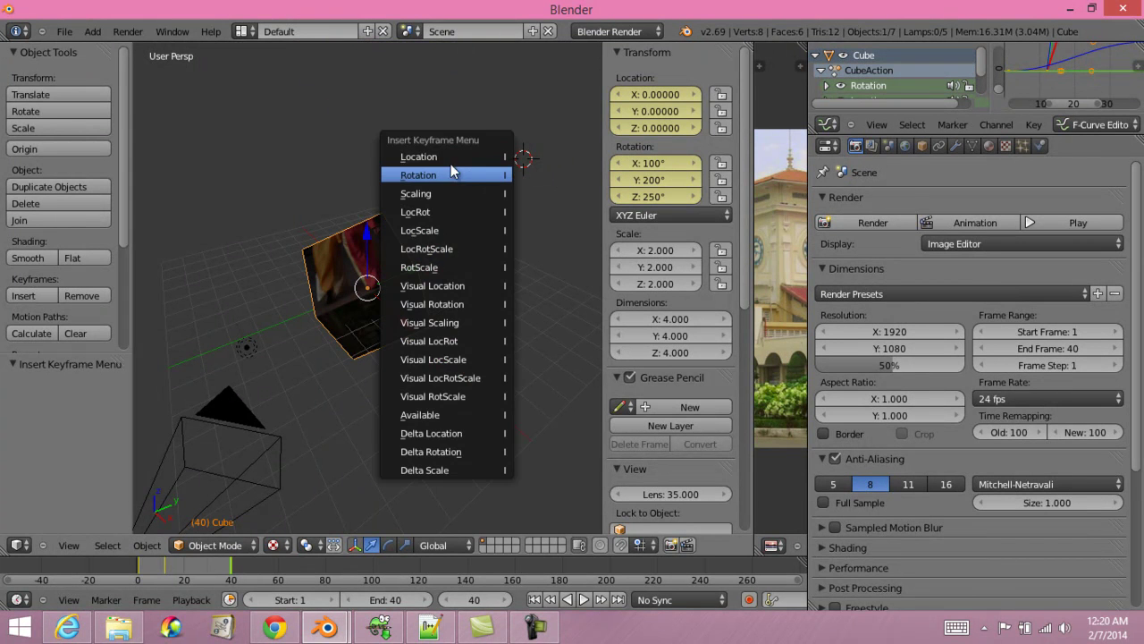
left_click(455, 156)
type("20")
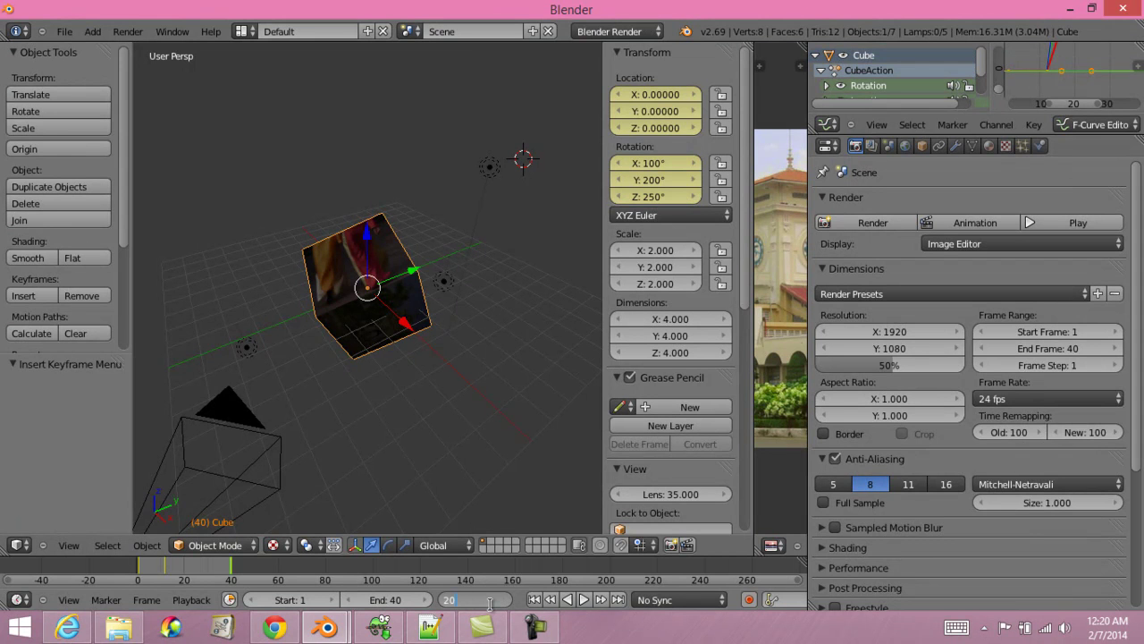
Step: On frame 20, set Location Z to 10, keyframe it, and play the bouncing spin
key("Return")
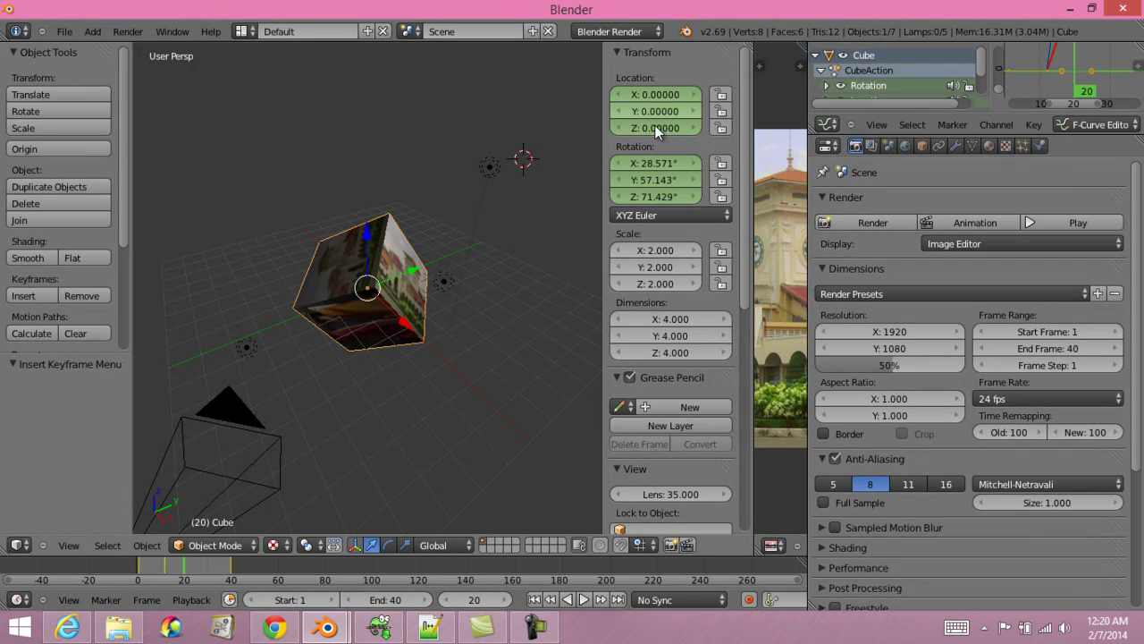
left_click(648, 129)
type("10")
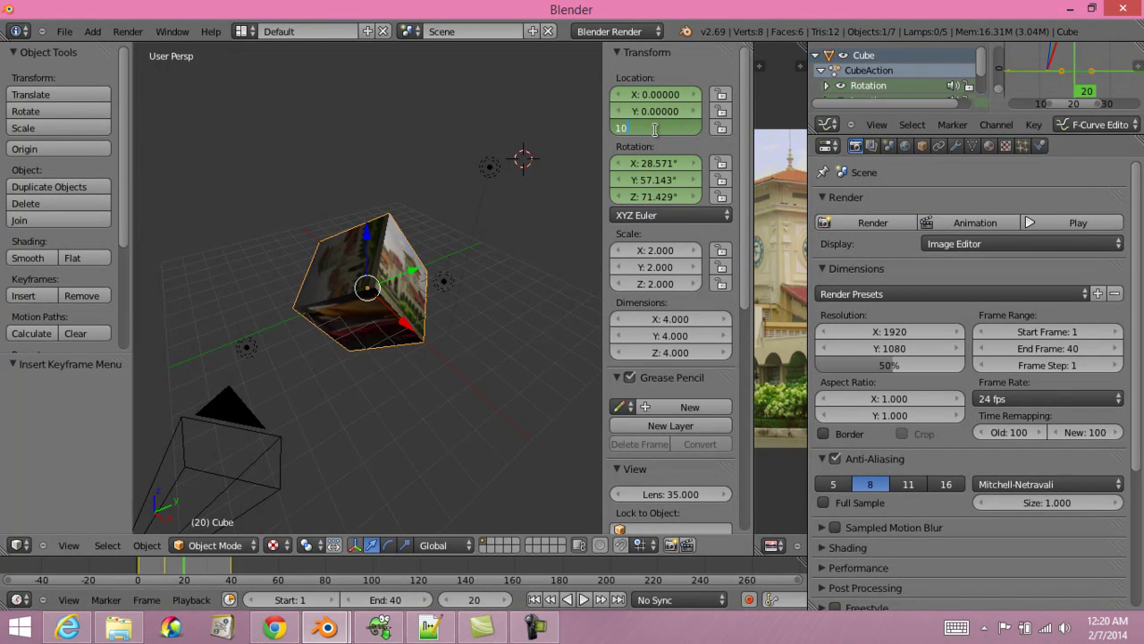
key("Return")
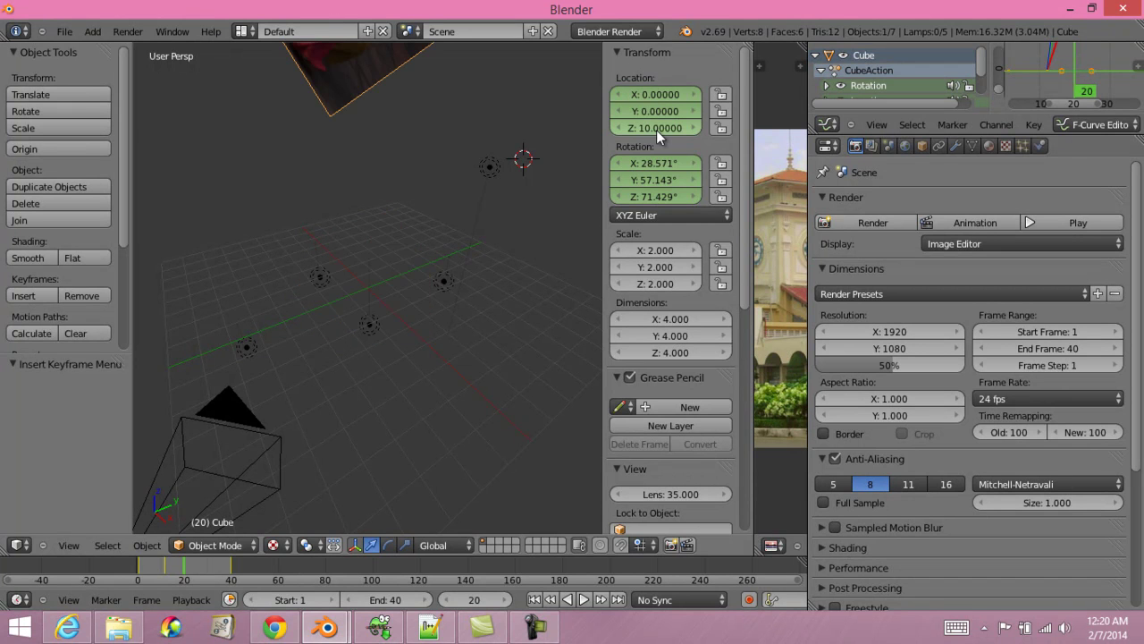
key("i")
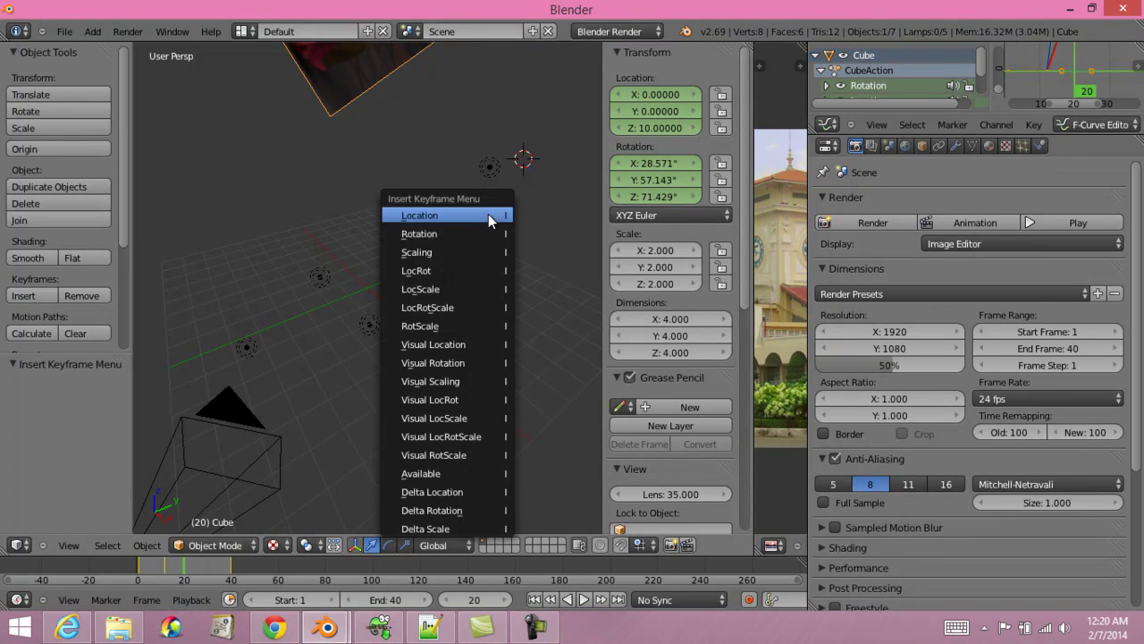
left_click(450, 217)
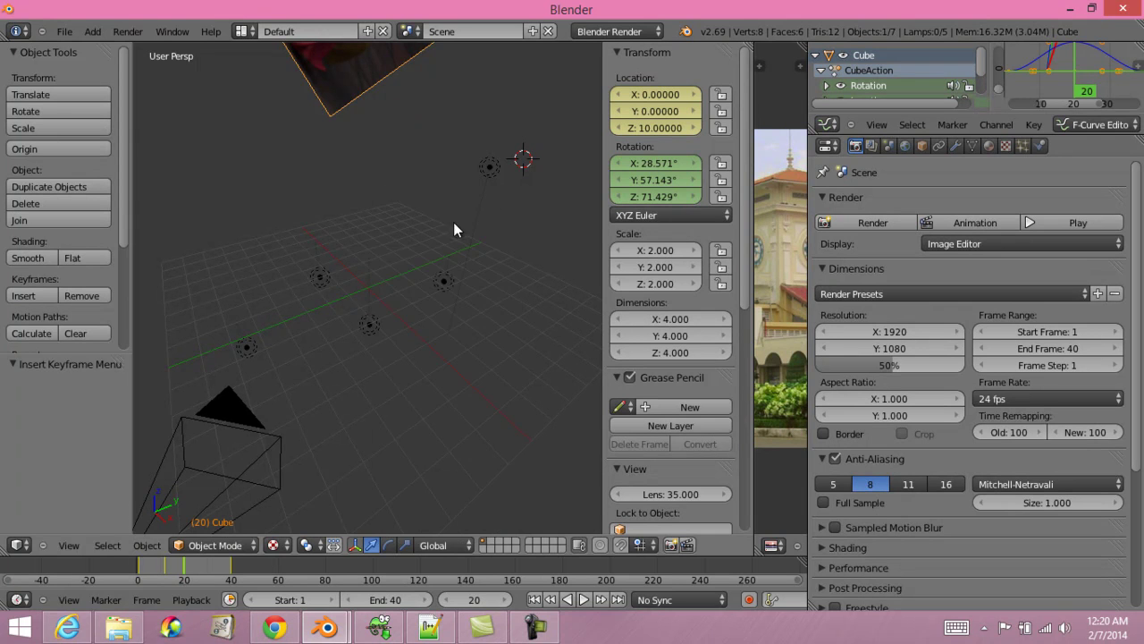
left_click(583, 599)
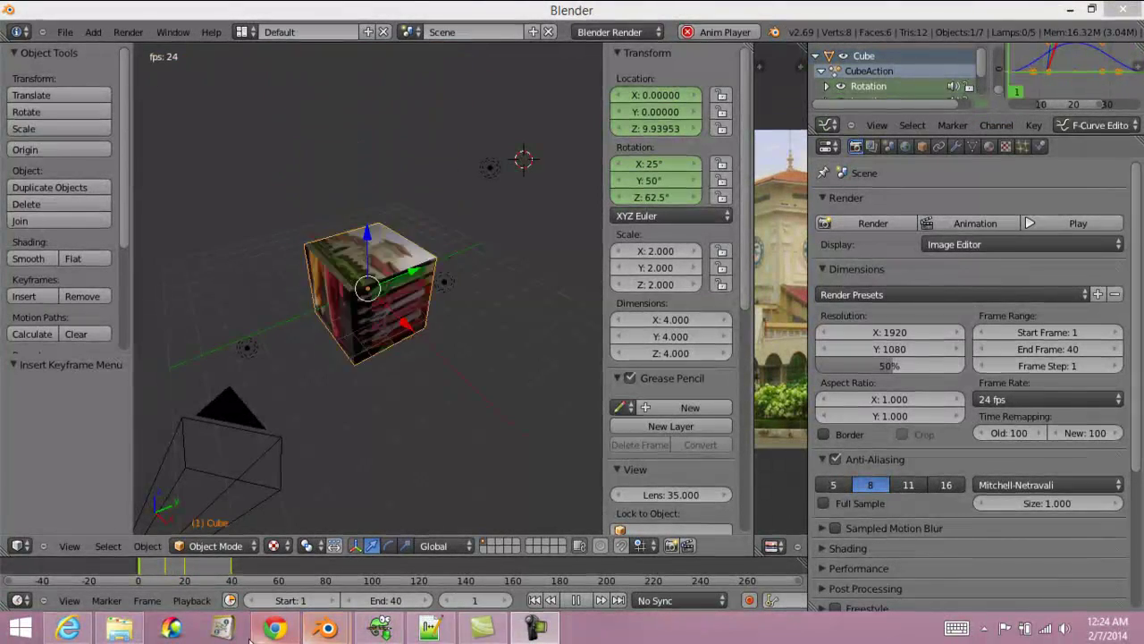
Step: Switch to the 03_blender_1.html lesson notes in Internet Explorer
left_click(68, 628)
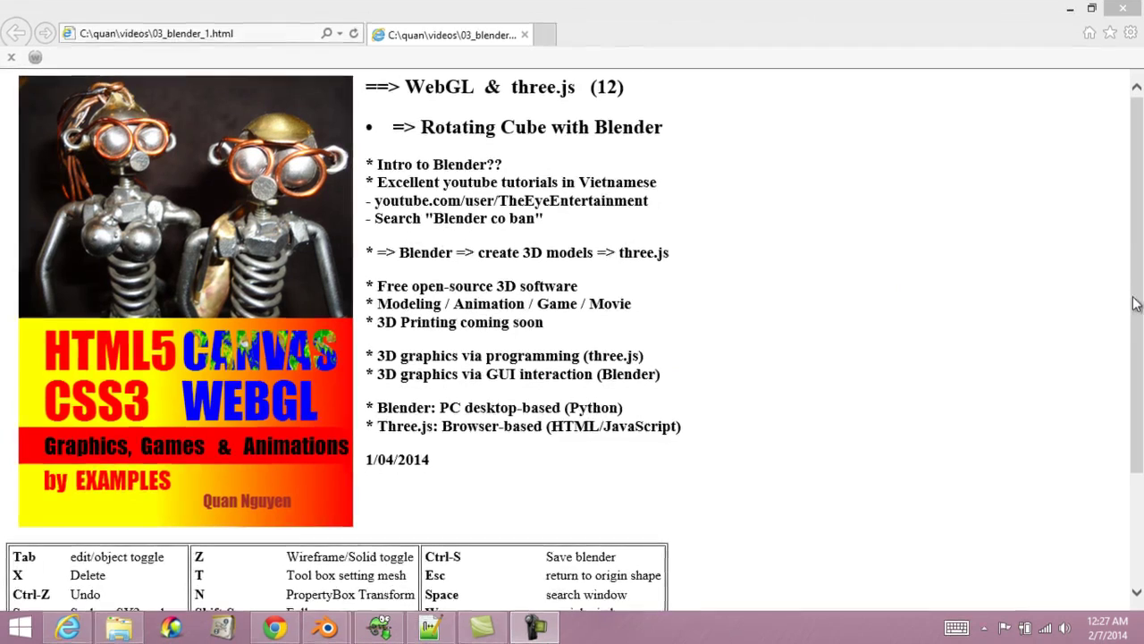
left_click_drag(1133, 304, 1138, 463)
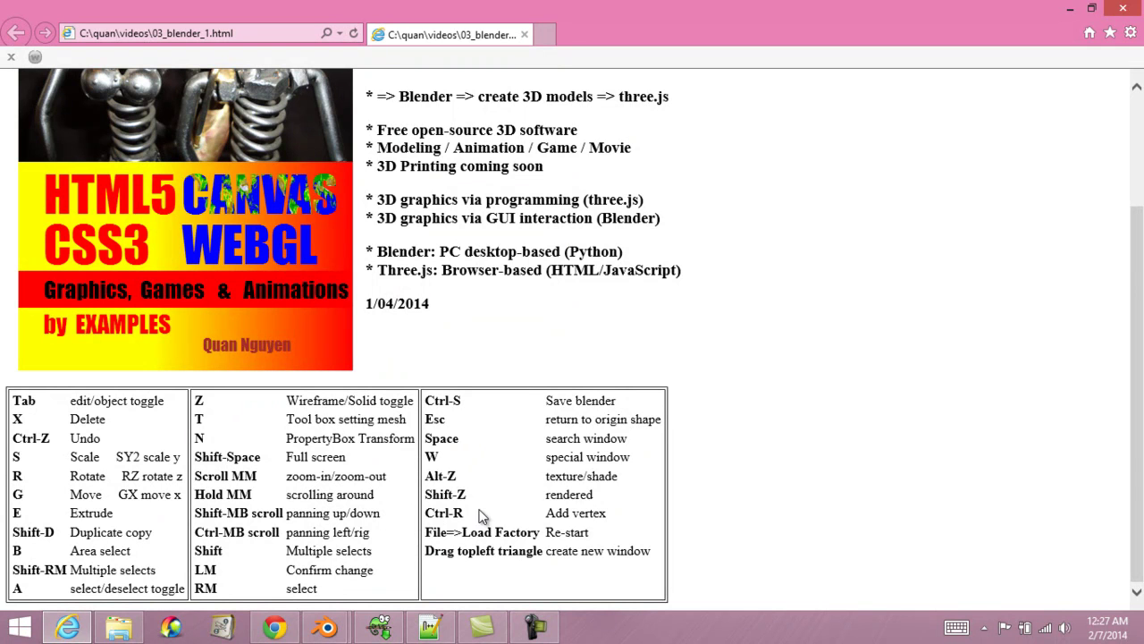
scroll(440, 488, "up", 3)
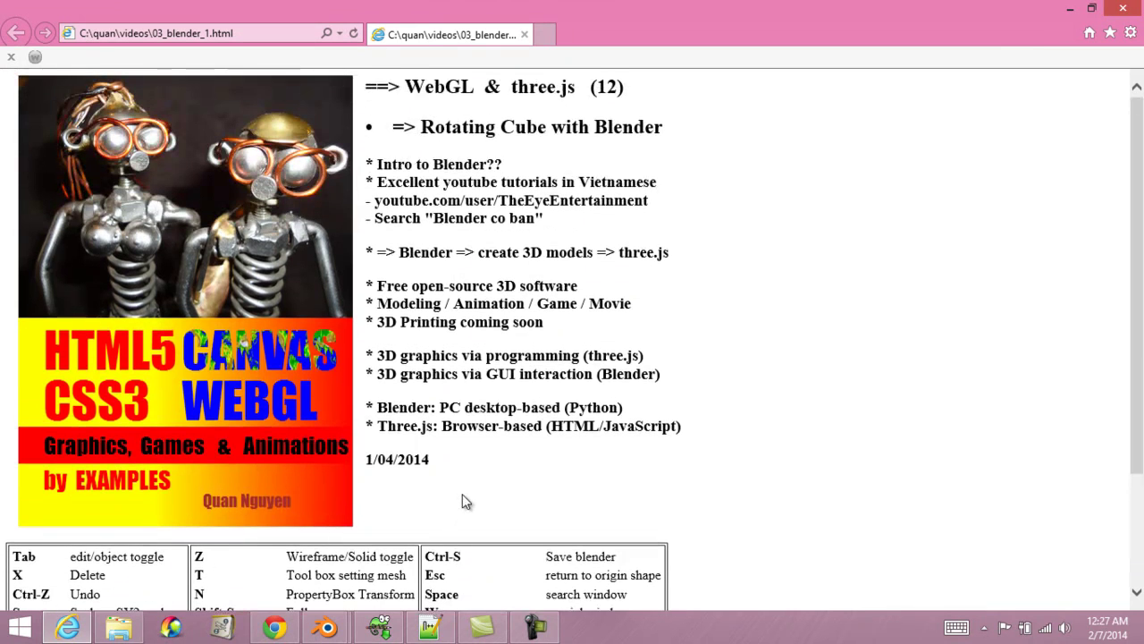